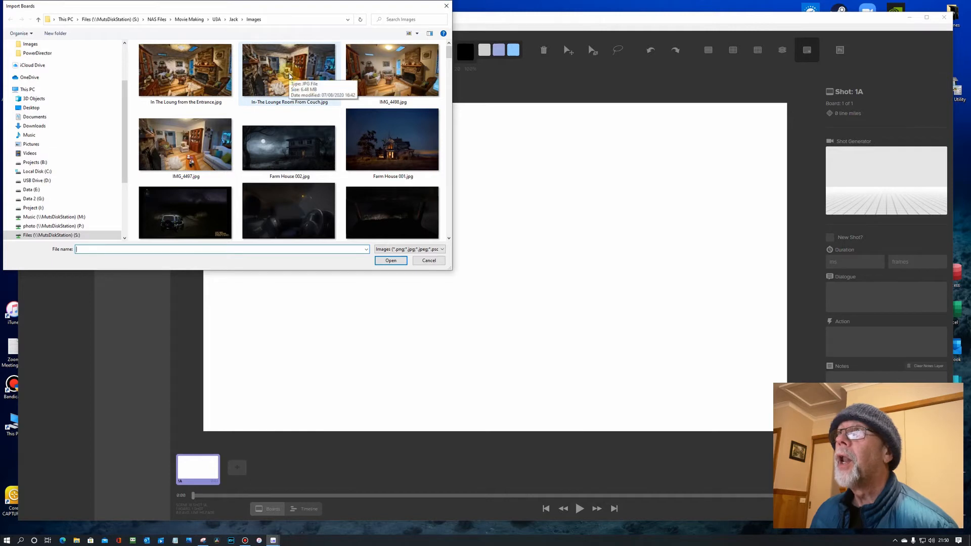
Step: Import the image "In- The Lounge Room From Couch.jpg" as the storyboard image for shot 1A
double_click(289, 76)
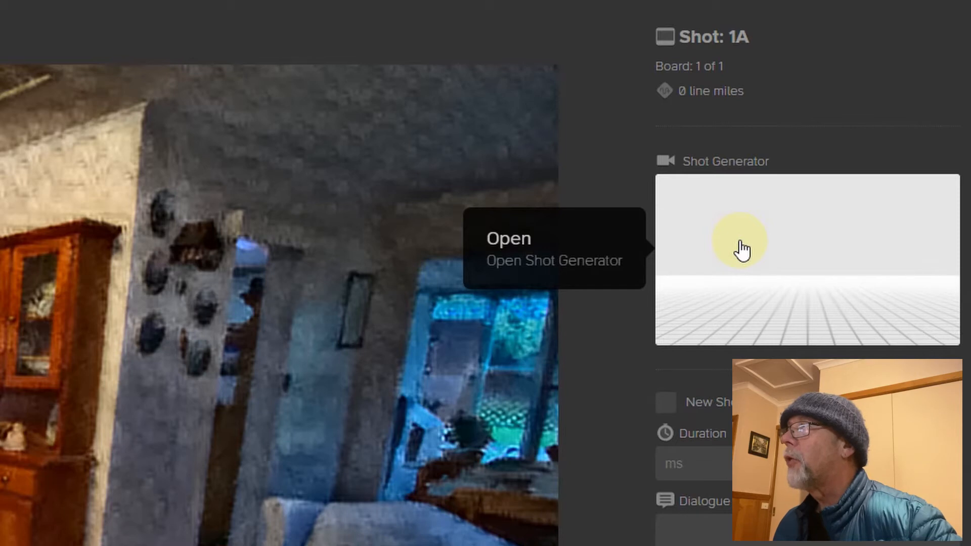
Step: Open the Shot Generator for shot 1A, then reposition and enlarge its window over the board
click(740, 244)
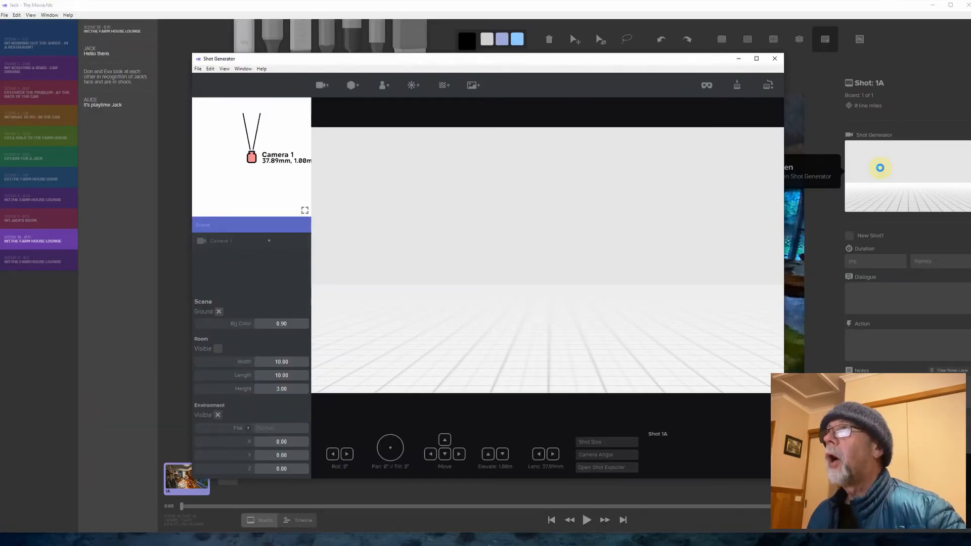
drag(541, 59, 419, 28)
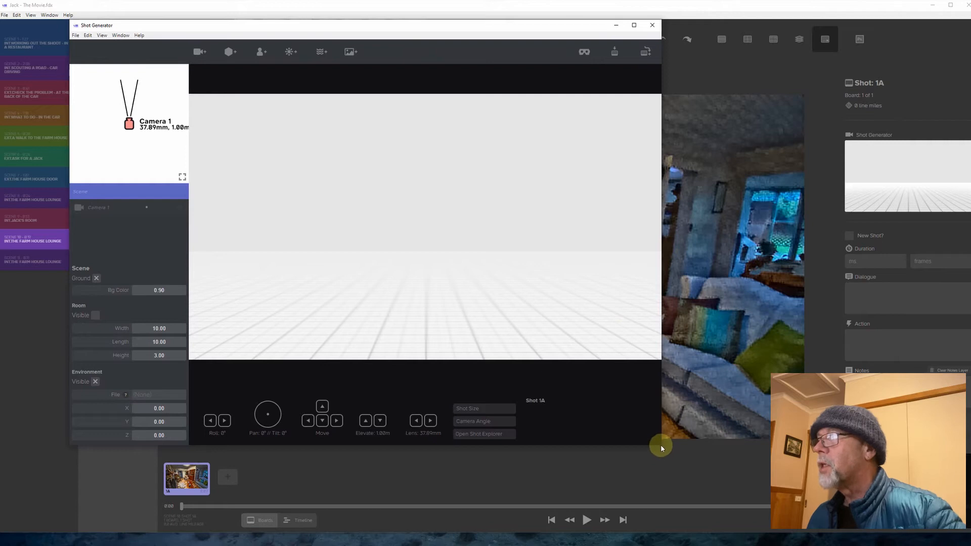
drag(661, 445, 807, 527)
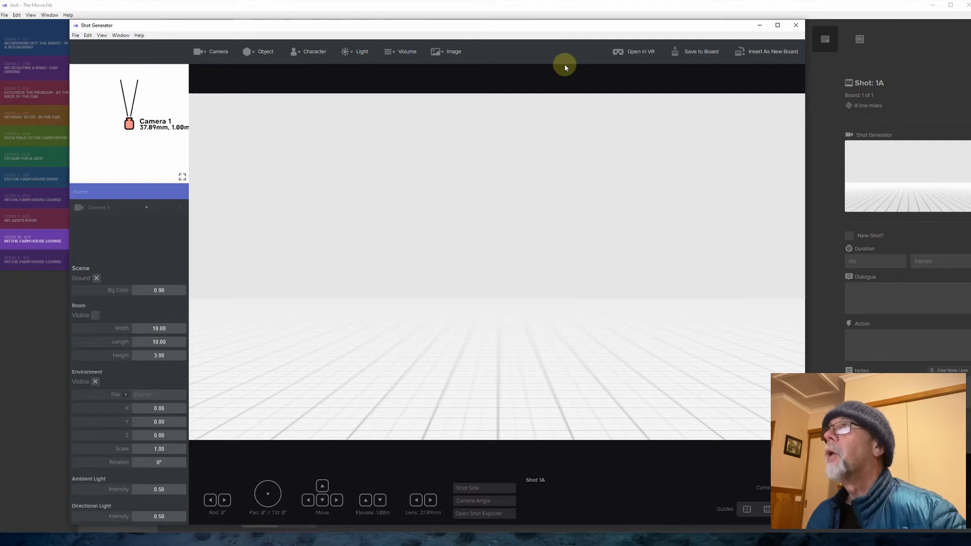
Step: Bring the main storyboard window forward to review the lounge image, and return to the Shot Generator
click(634, 9)
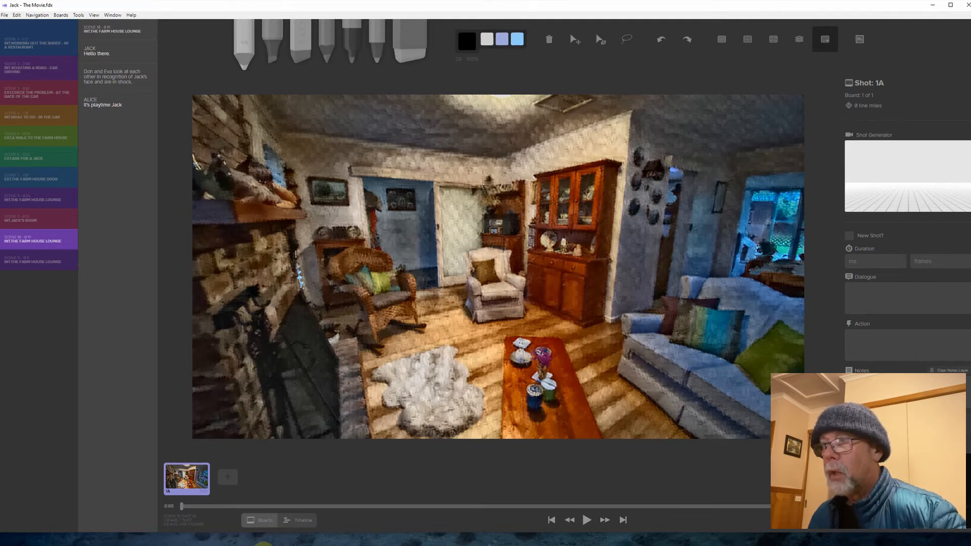
click(293, 530)
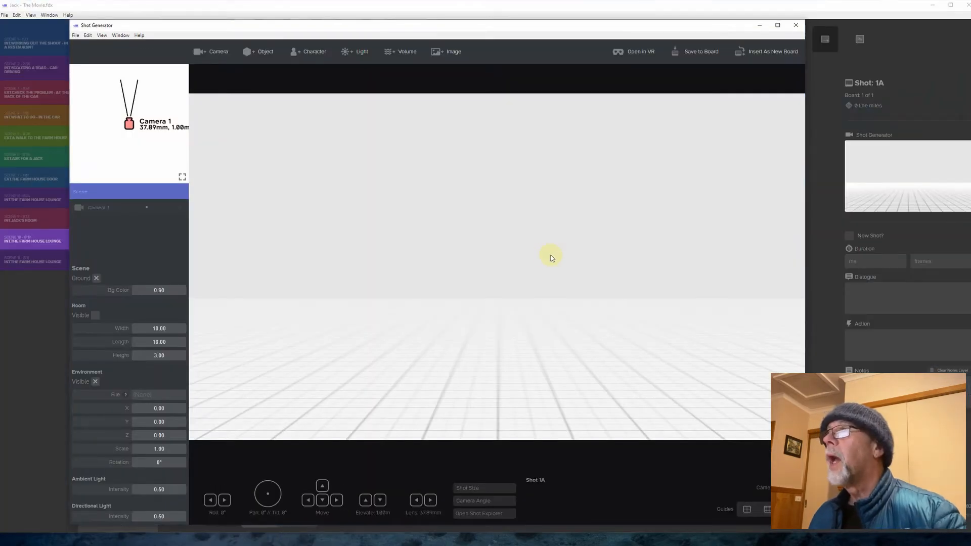
mouse_move(590, 28)
mouse_down()
mouse_move(569, 340)
mouse_move(585, 278)
mouse_move(583, 81)
mouse_move(581, 72)
mouse_move(544, 79)
mouse_move(588, 28)
mouse_up()
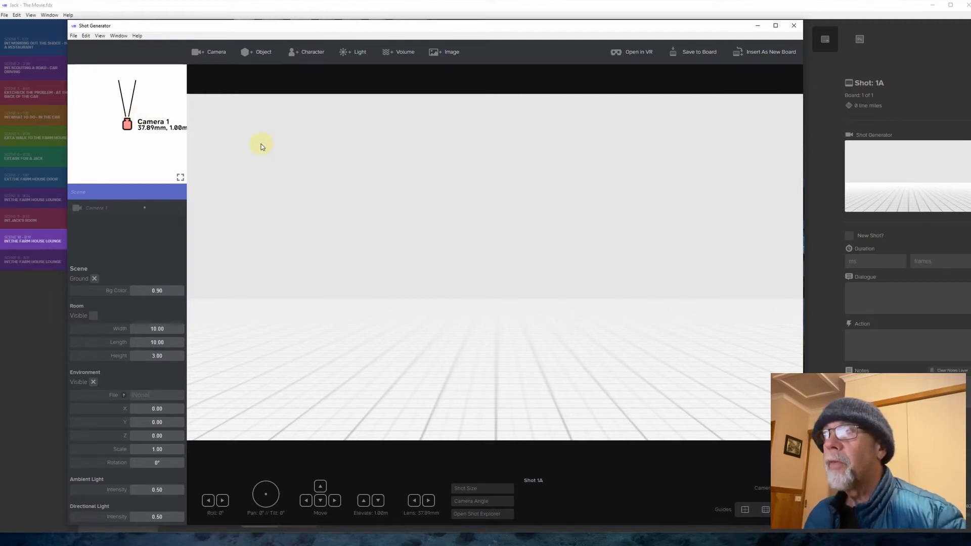
Step: Add two characters to the scene and place the second beside the first at X 0.70, Y 0.75 in the overhead view
click(291, 53)
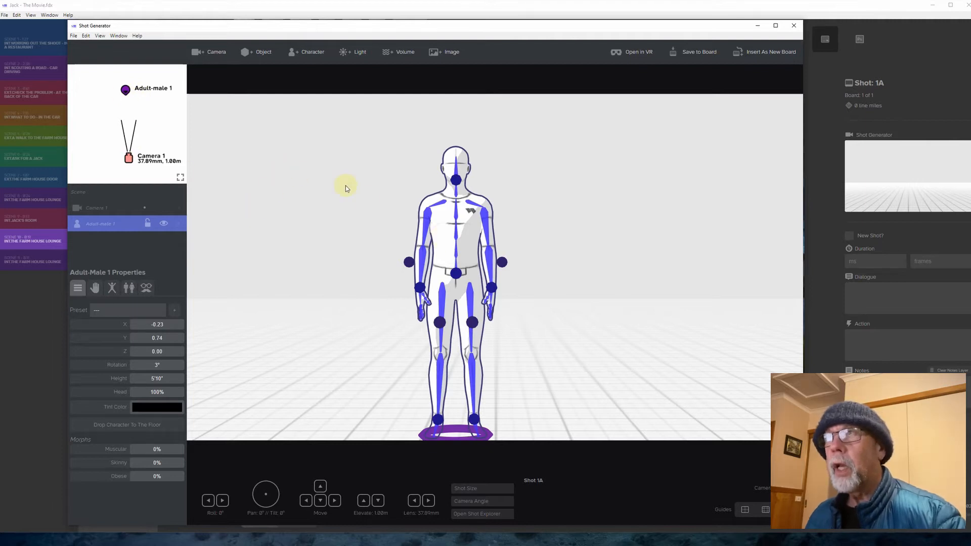
click(300, 52)
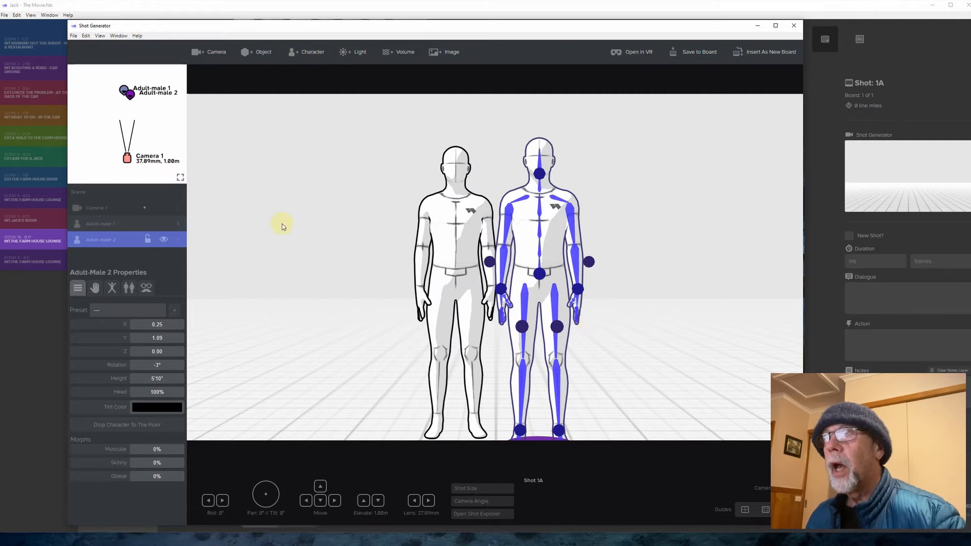
click(180, 178)
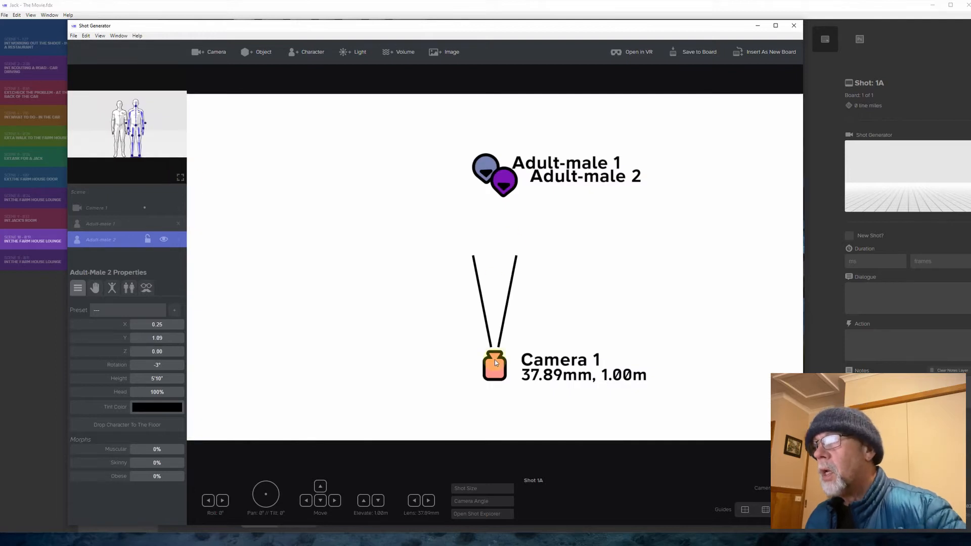
mouse_move(502, 188)
mouse_down()
mouse_move(513, 187)
mouse_move(512, 175)
mouse_up()
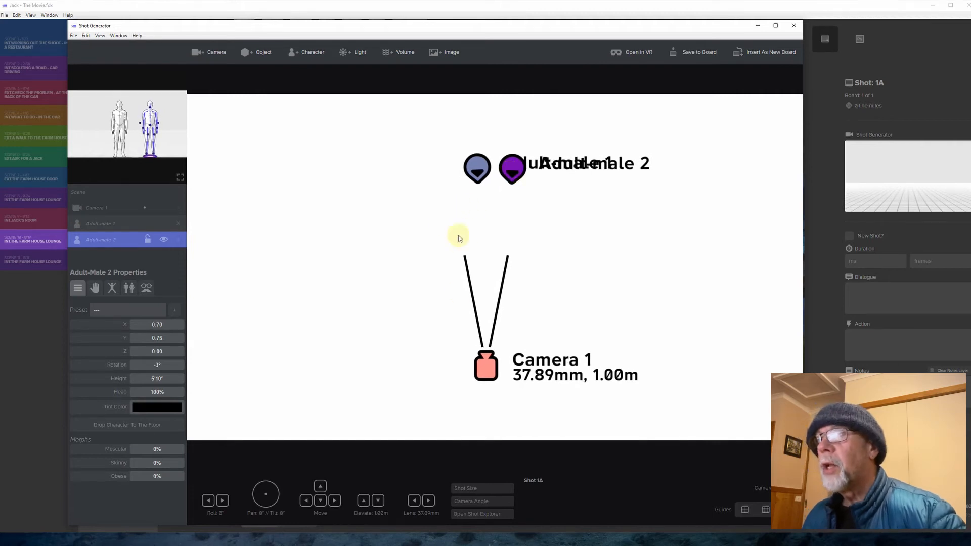
Step: Move Camera 1 closer to the characters at X 0.17, Y 4.25, and tilt it up to 4° in the camera view
drag(485, 365, 487, 345)
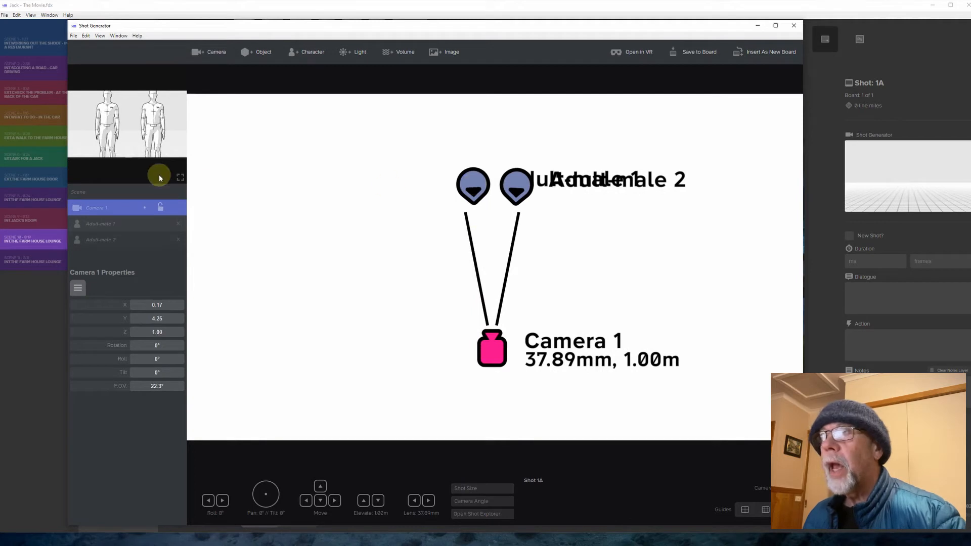
click(180, 177)
drag(489, 320, 489, 295)
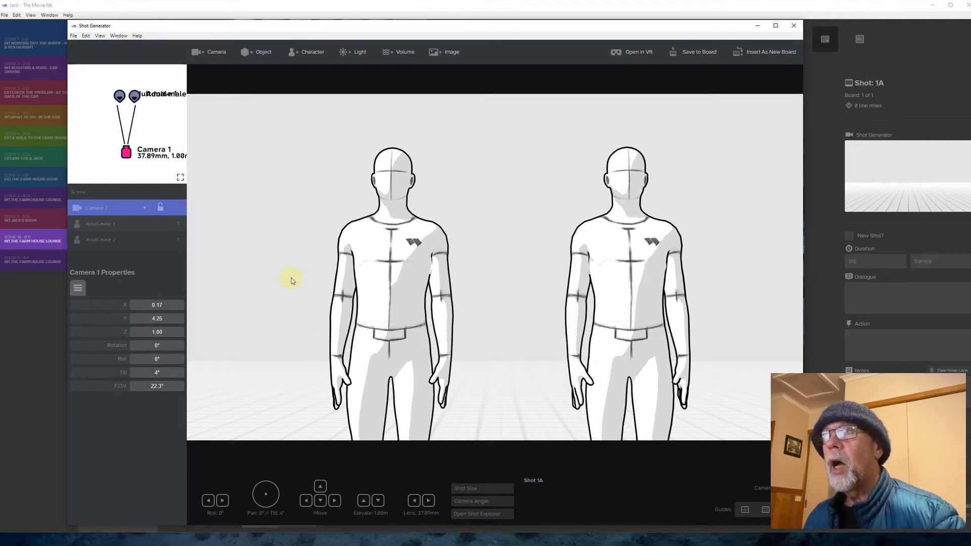
Step: Change the first adult male character's model to Adult Female
click(366, 252)
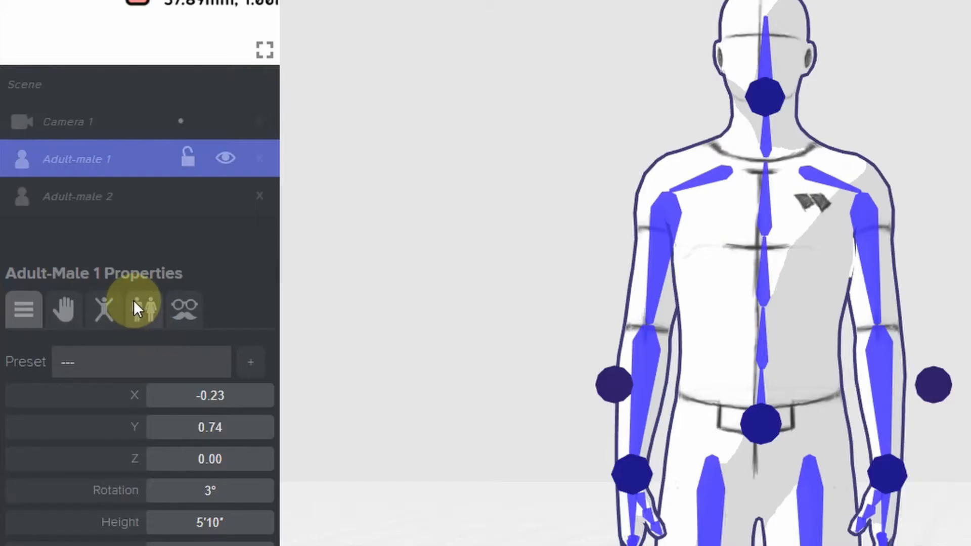
click(128, 287)
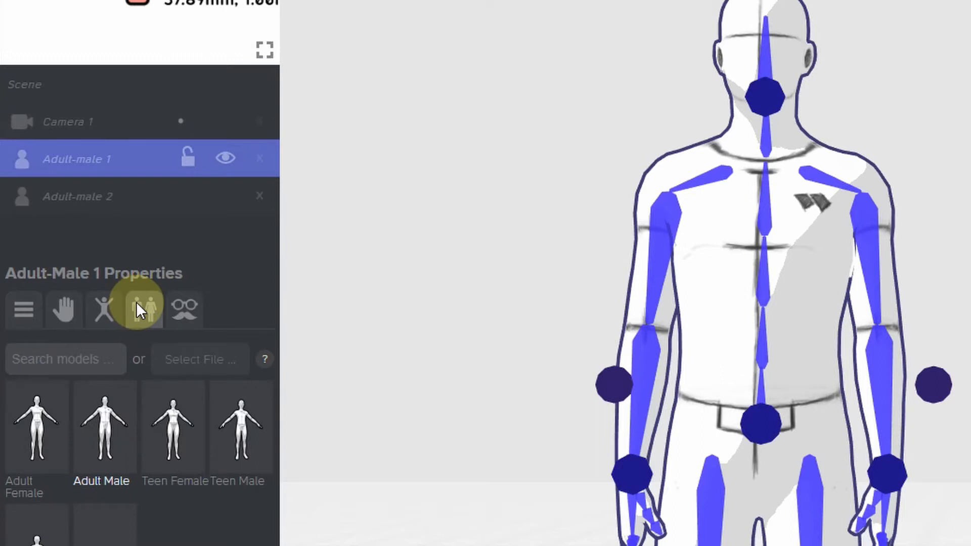
click(35, 428)
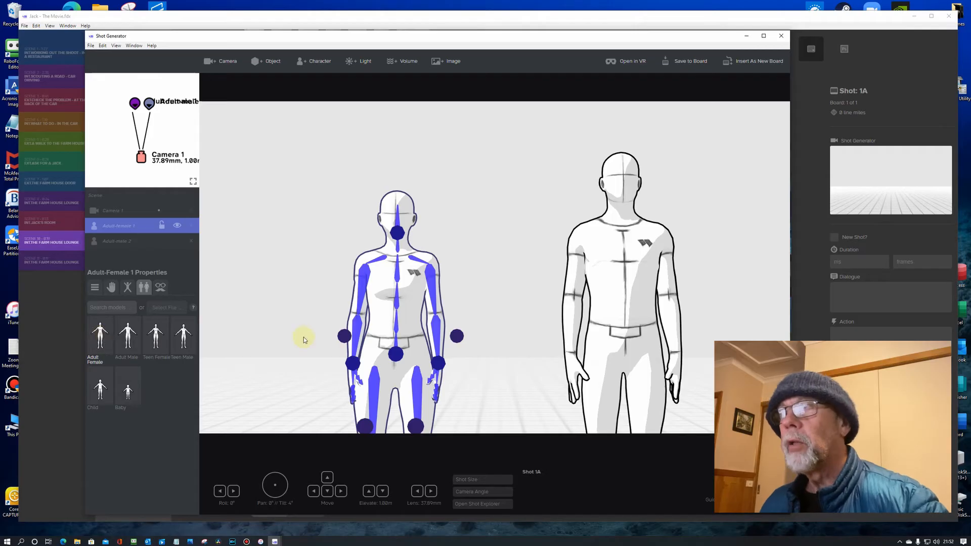
Step: Aim Camera 1 at rotation -1° and tilt -2°, and add a second camera behind the characters at X 0.31, Y -2.05
drag(492, 251, 499, 291)
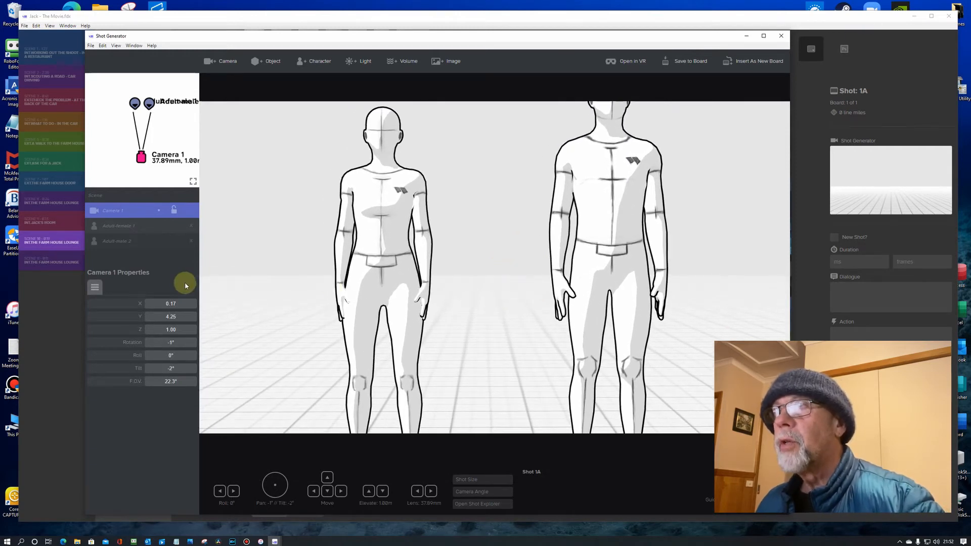
click(193, 182)
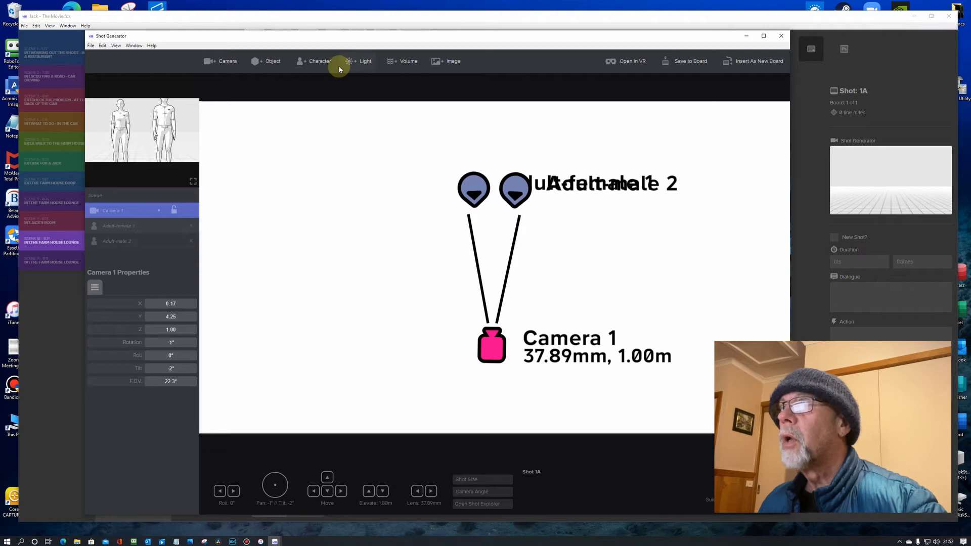
click(225, 61)
drag(463, 351, 496, 173)
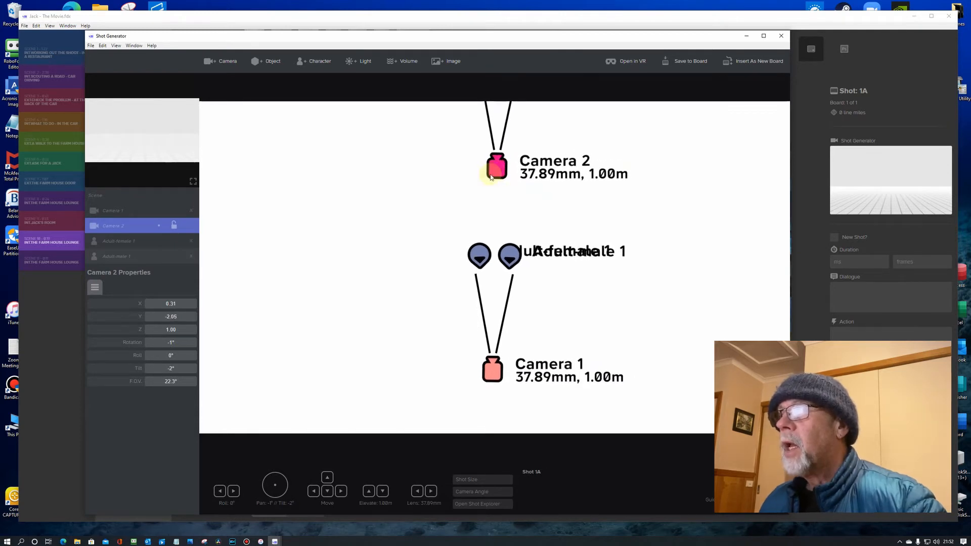
Step: Move the Shot Generator window aside to examine the lounge image on the board, and bring it back
drag(600, 42, 515, 453)
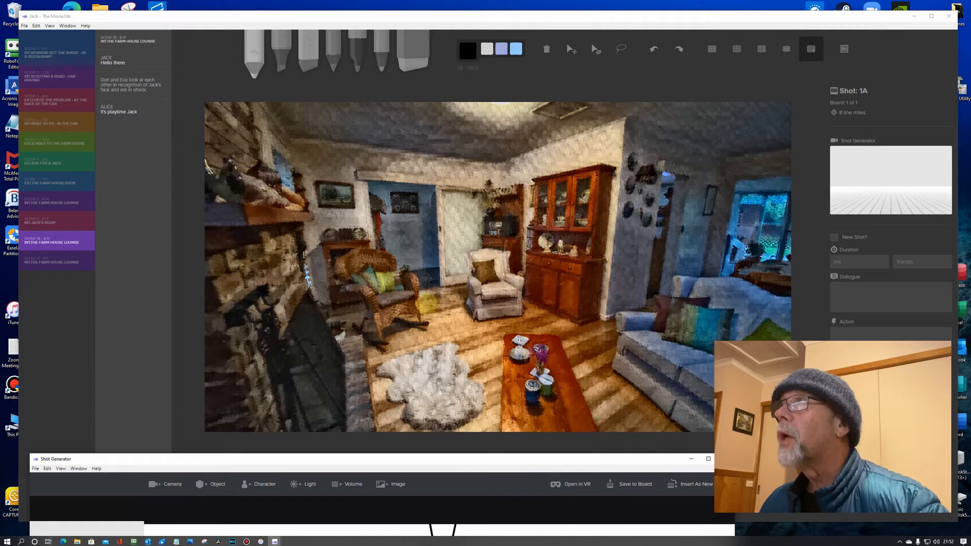
drag(364, 454, 421, 45)
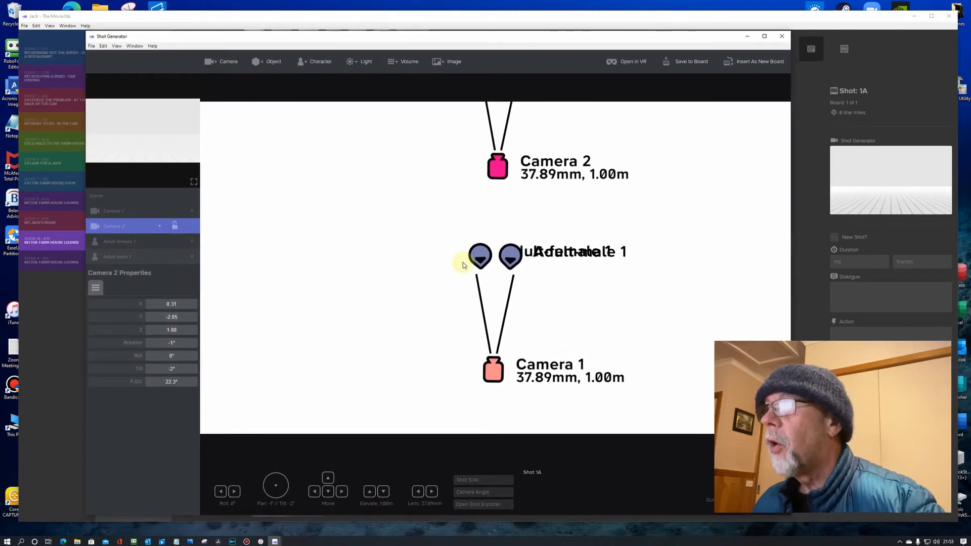
Step: Reposition Camera 1 to X -1.18, Y 4.74, the adult male farther behind the female, and Camera 2 to X 2.21, Y -5.59
drag(490, 371, 465, 374)
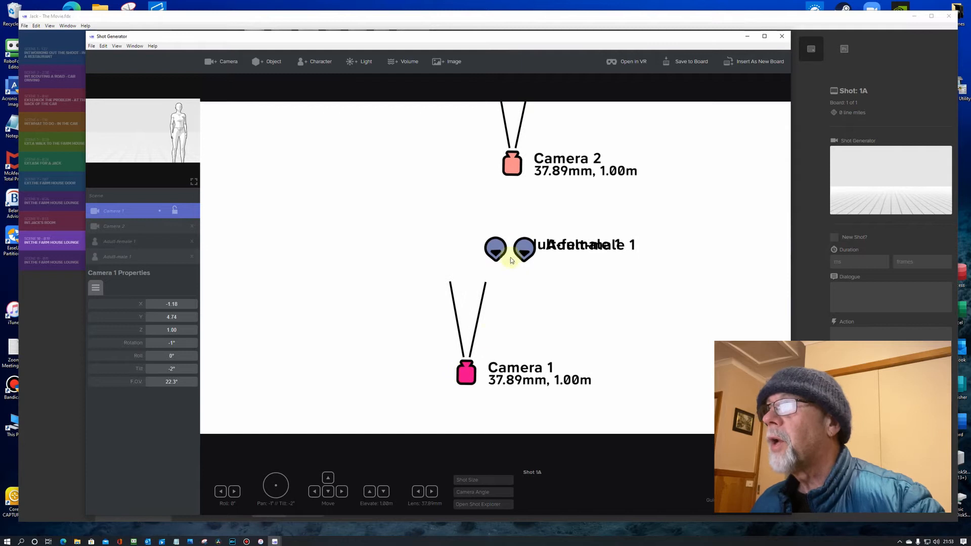
drag(527, 249, 522, 152)
drag(525, 148, 532, 150)
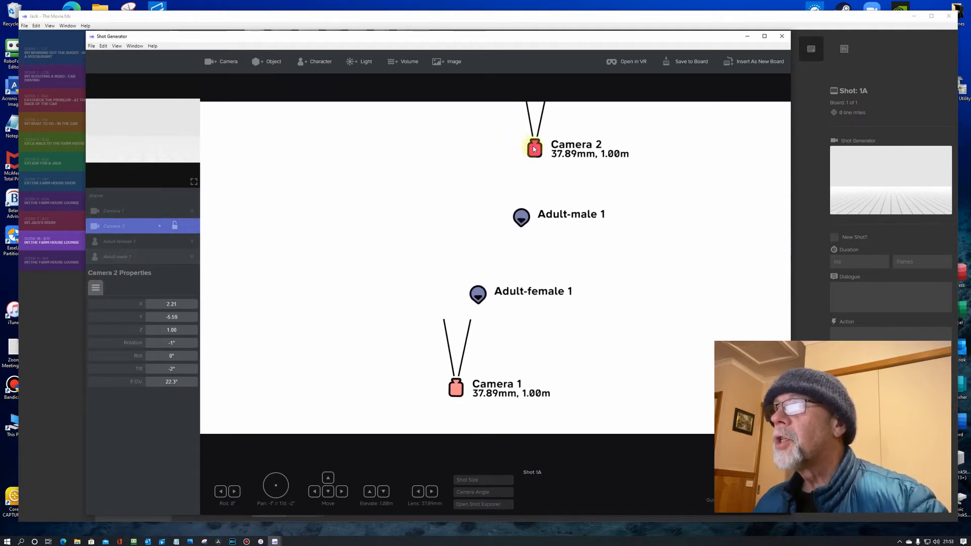
Step: Rotate Camera 2 to 169° so it faces the two characters from behind the adult male
drag(160, 343, 187, 342)
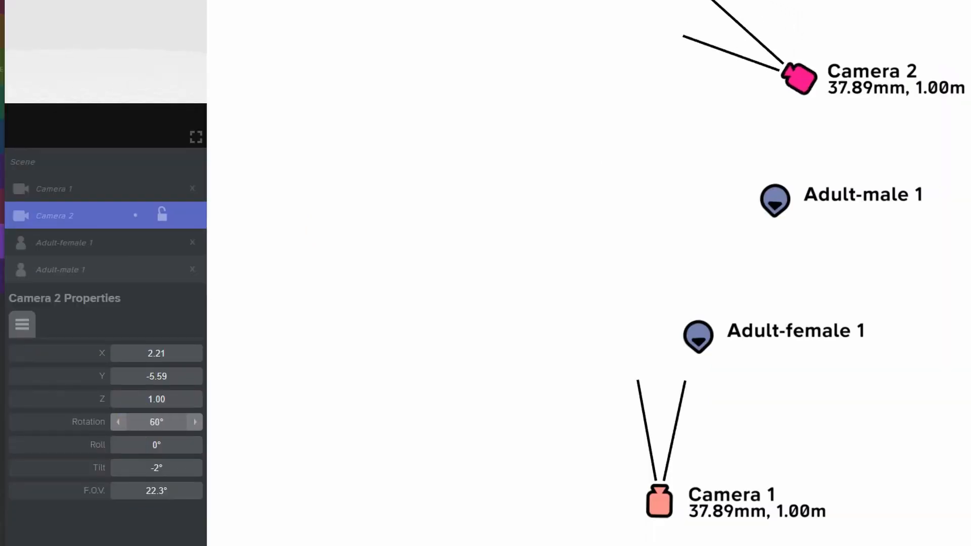
drag(156, 421, 177, 422)
drag(110, 424, 127, 424)
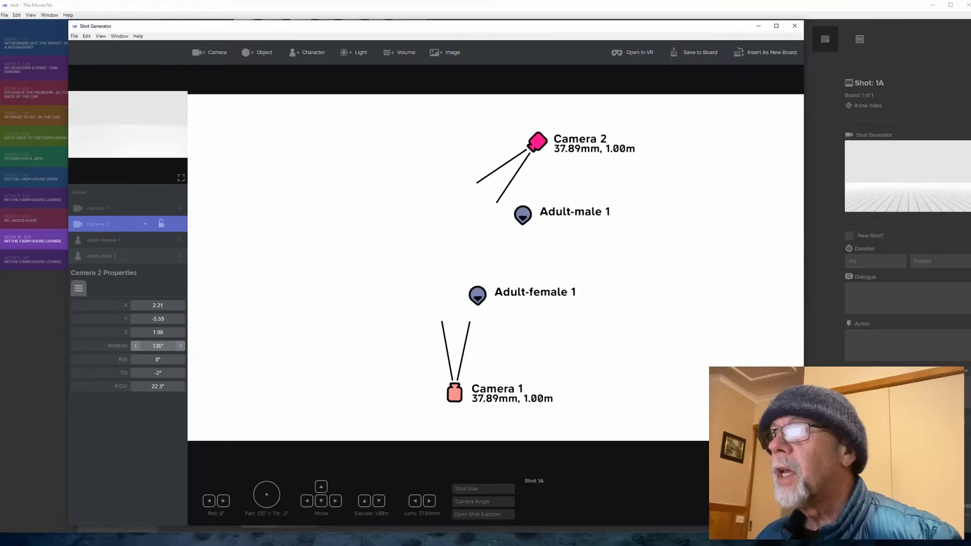
drag(158, 345, 173, 345)
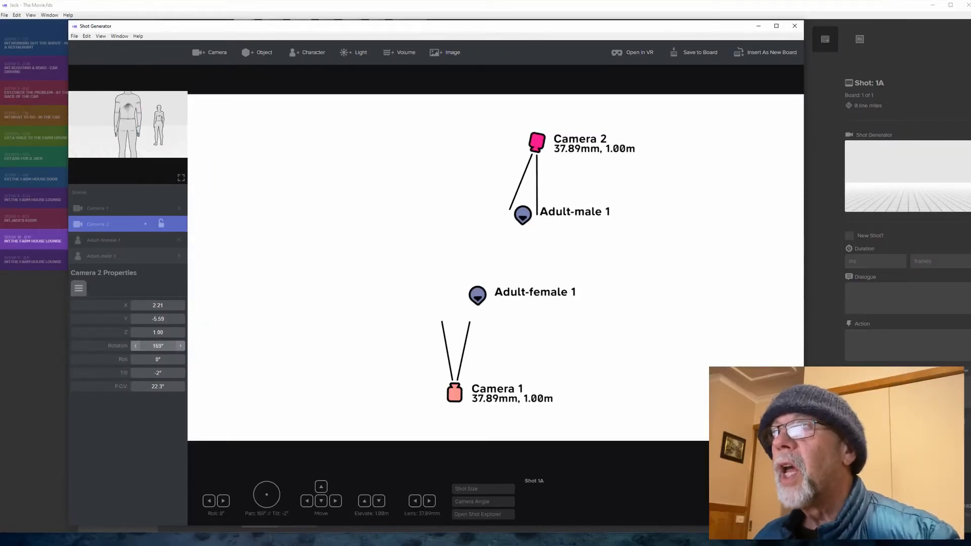
Step: Check both camera views, move Camera 2 out to X 3.71, Y -4.61, and set its rotation to 146°
click(455, 398)
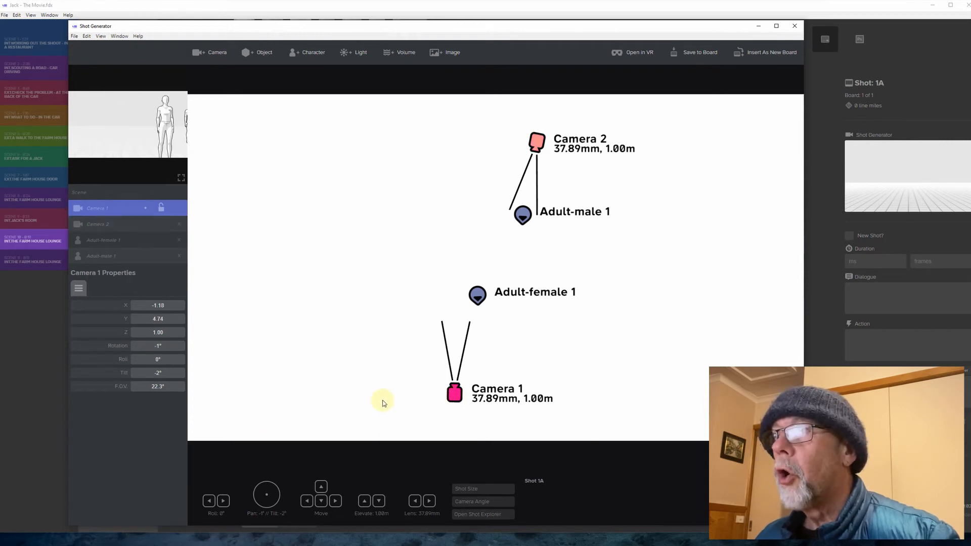
click(536, 144)
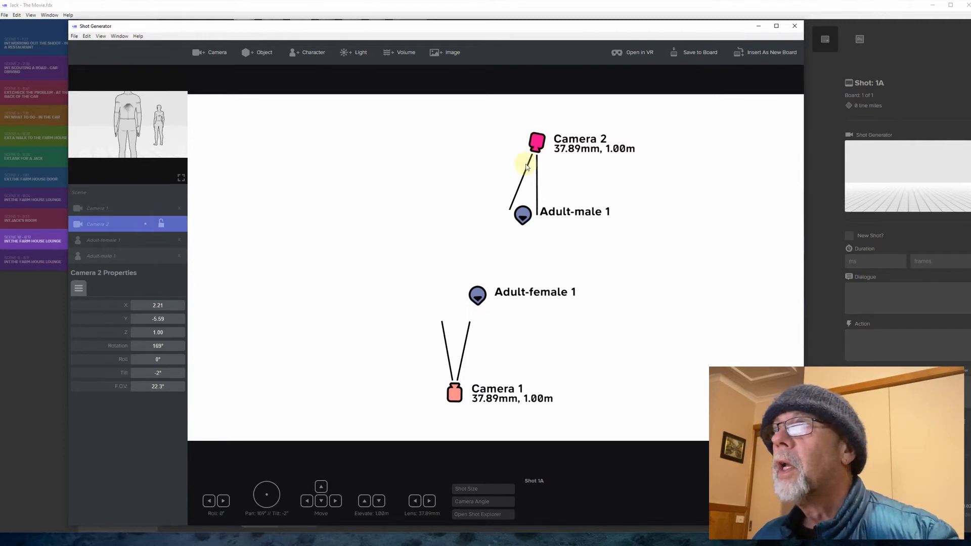
drag(536, 143, 560, 147)
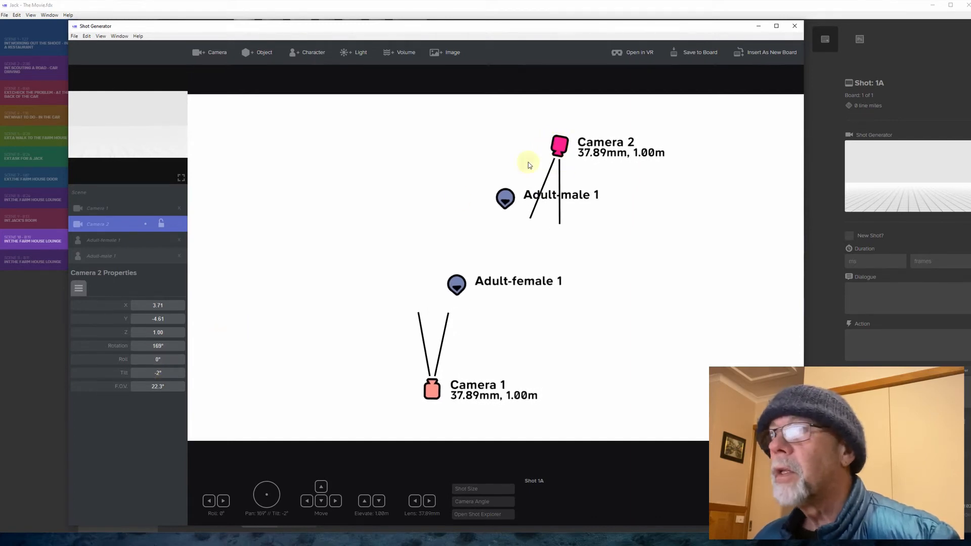
drag(158, 346, 144, 346)
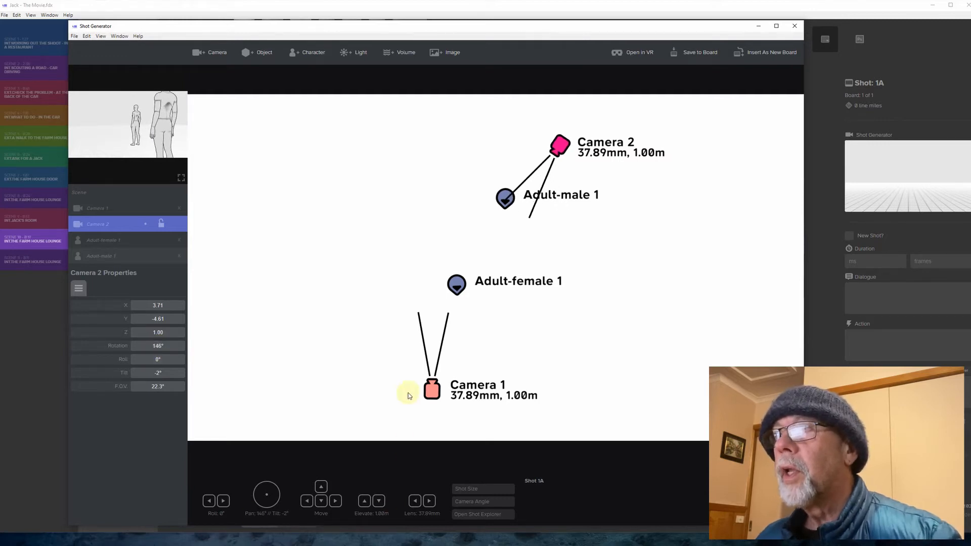
Step: Move Camera 1 closer to the adult female at X -0.94, Y 3.90, and nudge Camera 2 to X 3.79, Y -4.61
click(433, 393)
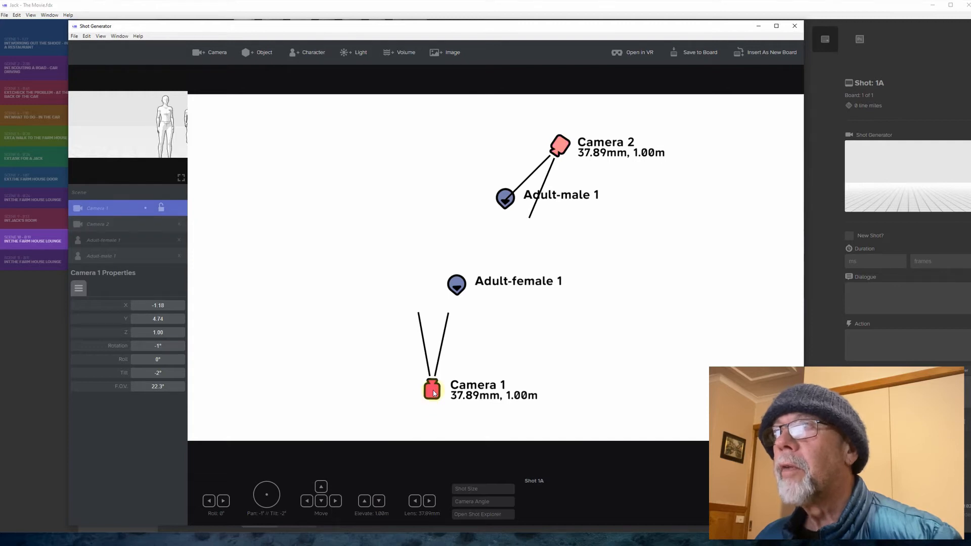
drag(434, 391, 432, 390)
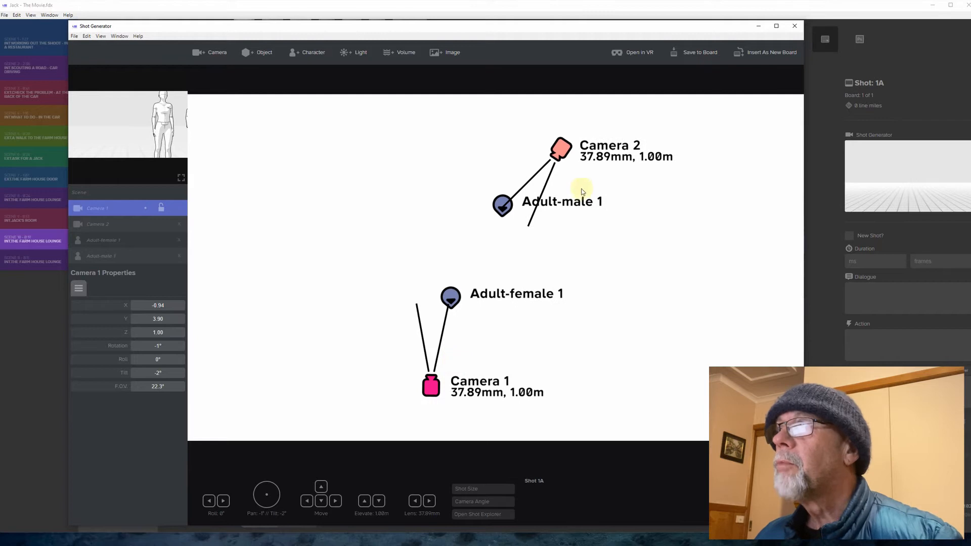
click(563, 151)
drag(563, 151, 562, 152)
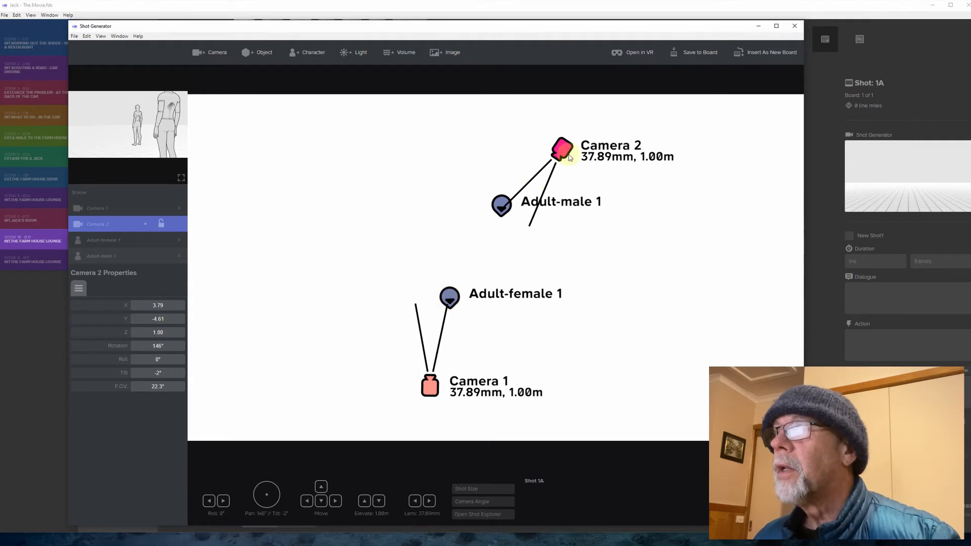
Step: Compare how Camera 1 and Camera 2 each frame the two characters
click(431, 388)
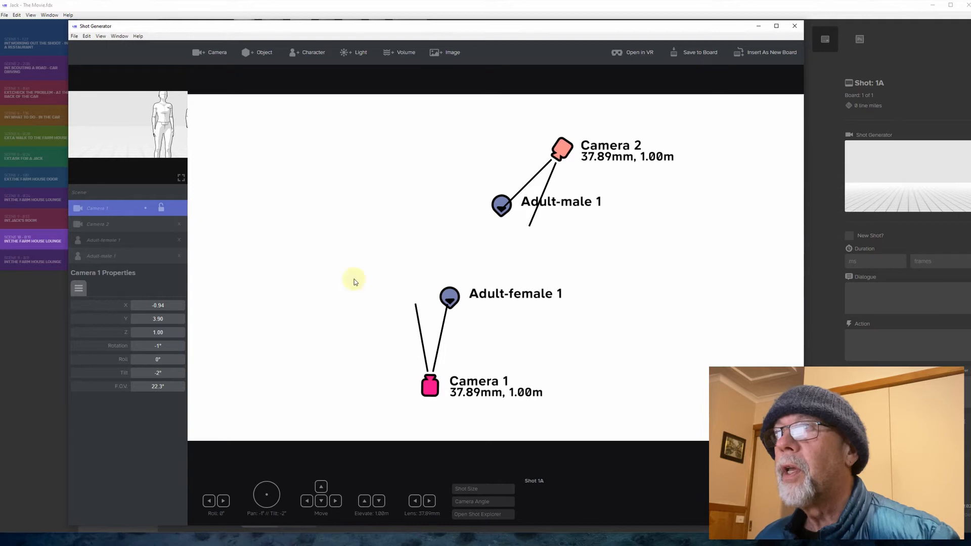
click(566, 150)
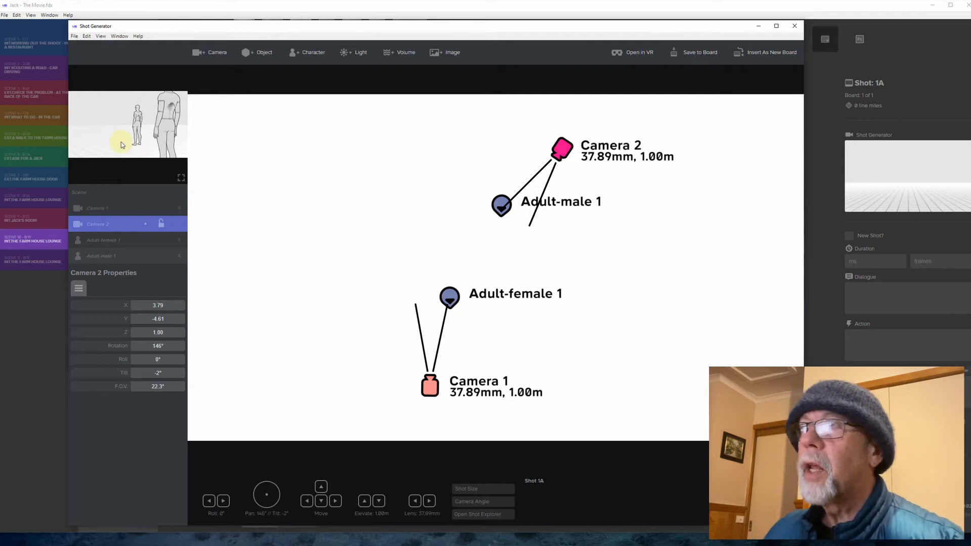
Step: Set Camera 1's rotation to -15° and its field of view to 30.3° to frame both characters
click(430, 384)
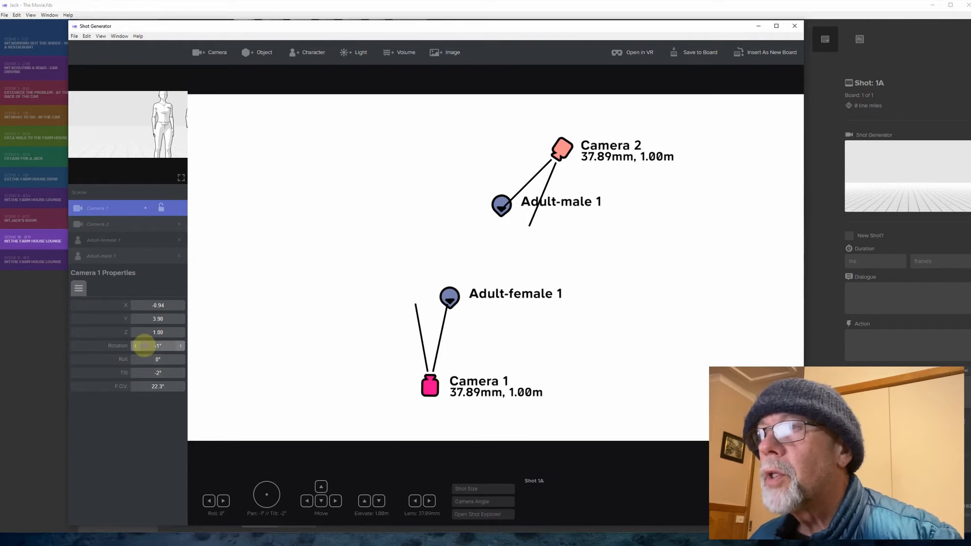
drag(156, 346, 153, 346)
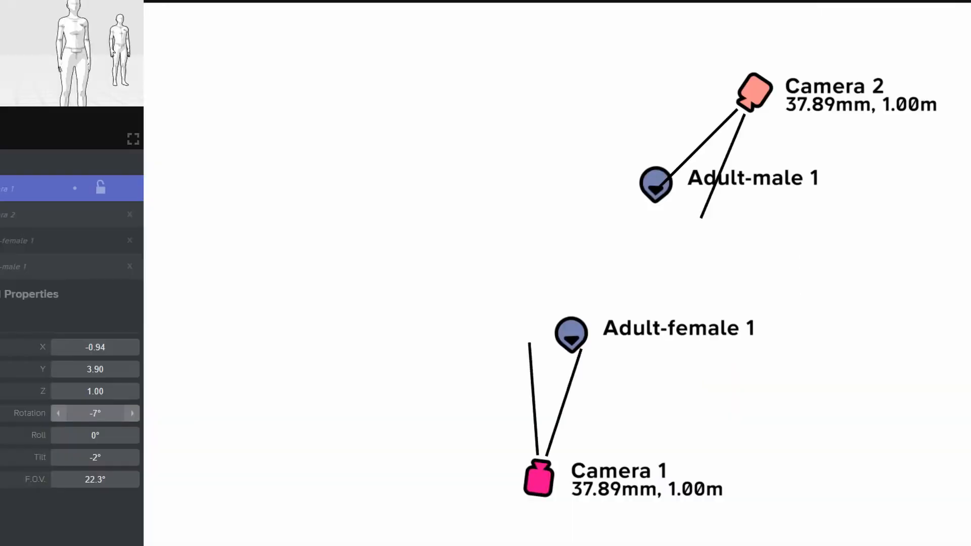
drag(95, 413, 87, 413)
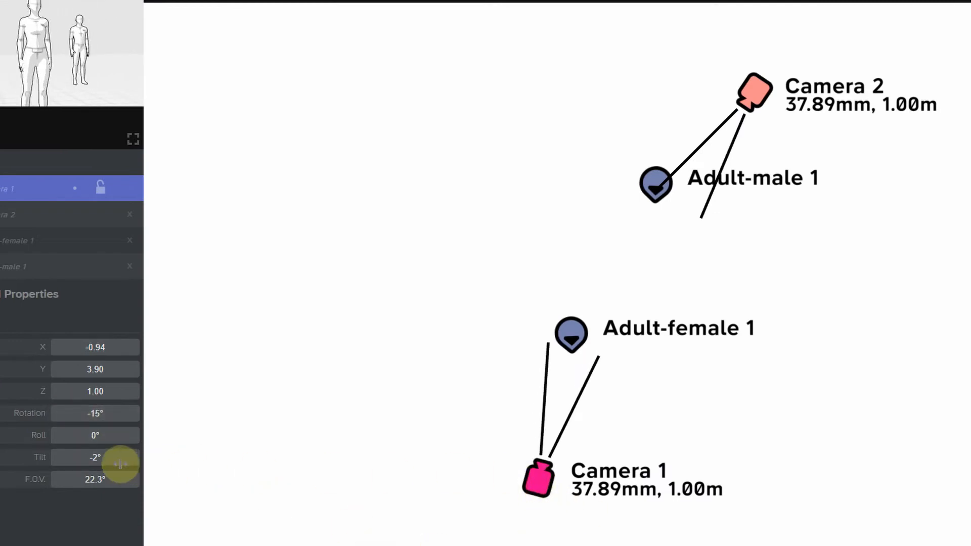
drag(95, 480, 102, 480)
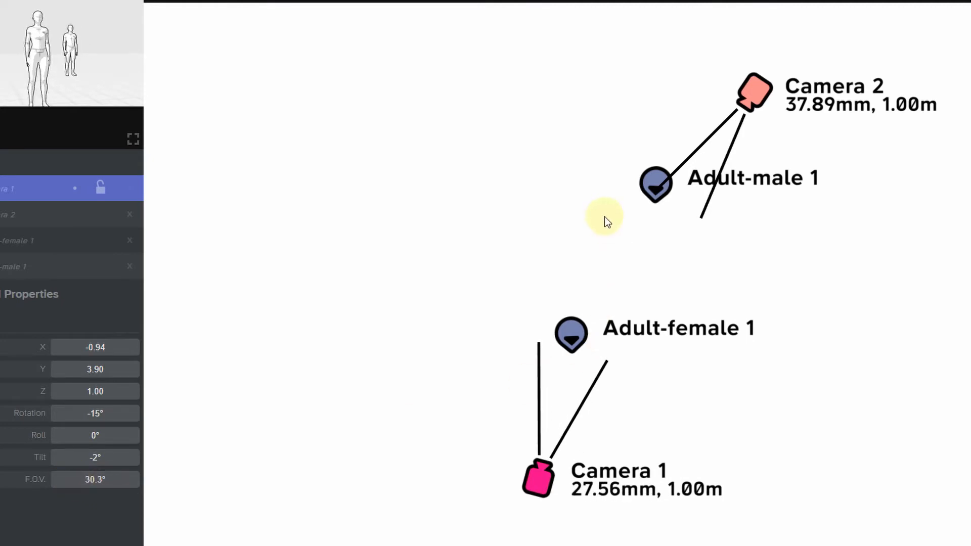
Step: Widen Camera 2's field of view to 30.3° to match Camera 1's lens
click(751, 102)
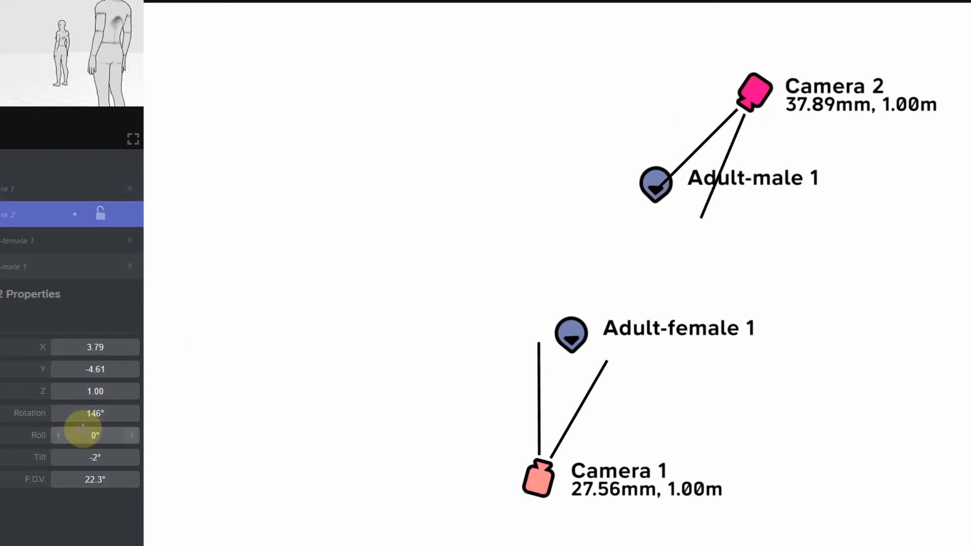
mouse_move(76, 478)
mouse_down()
mouse_move(100, 479)
mouse_move(87, 479)
mouse_up()
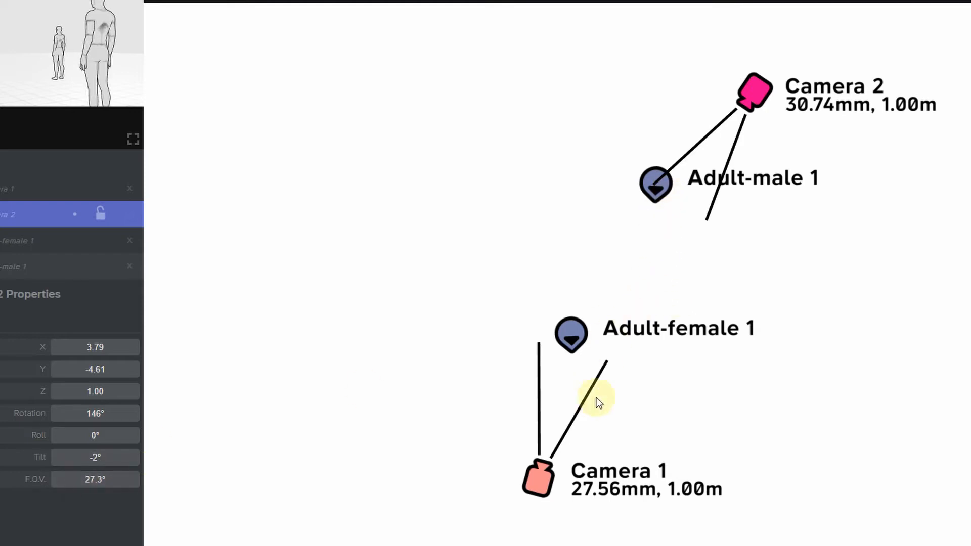
click(544, 477)
click(748, 99)
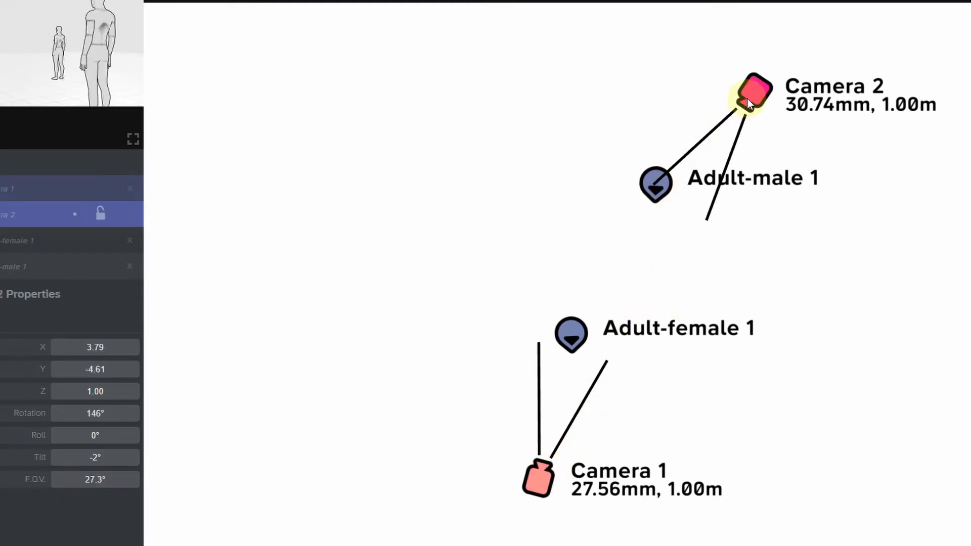
drag(92, 479, 91, 480)
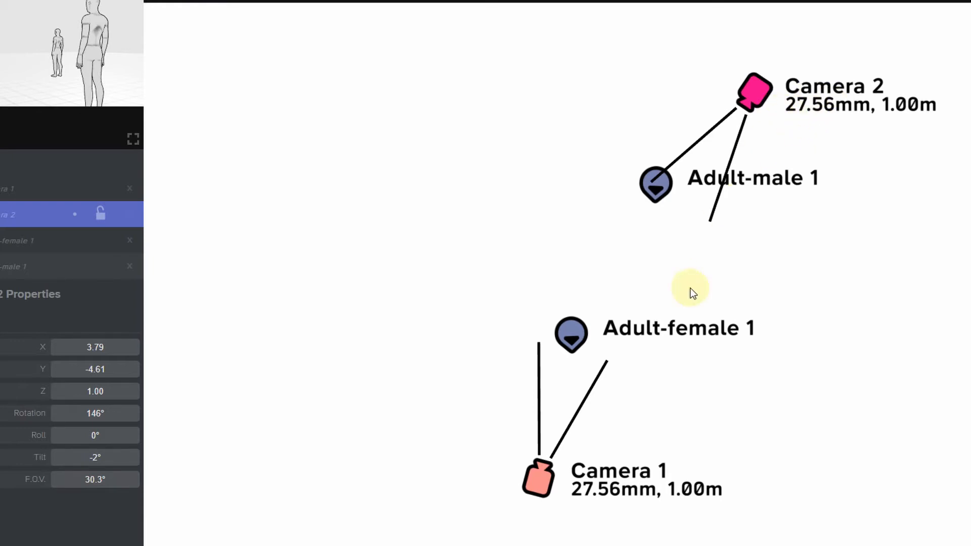
Step: Move Camera 1 to X -0.93, Y 3.80 and Camera 2 to X 3.82, Y -5.09, comparing both framings
click(536, 484)
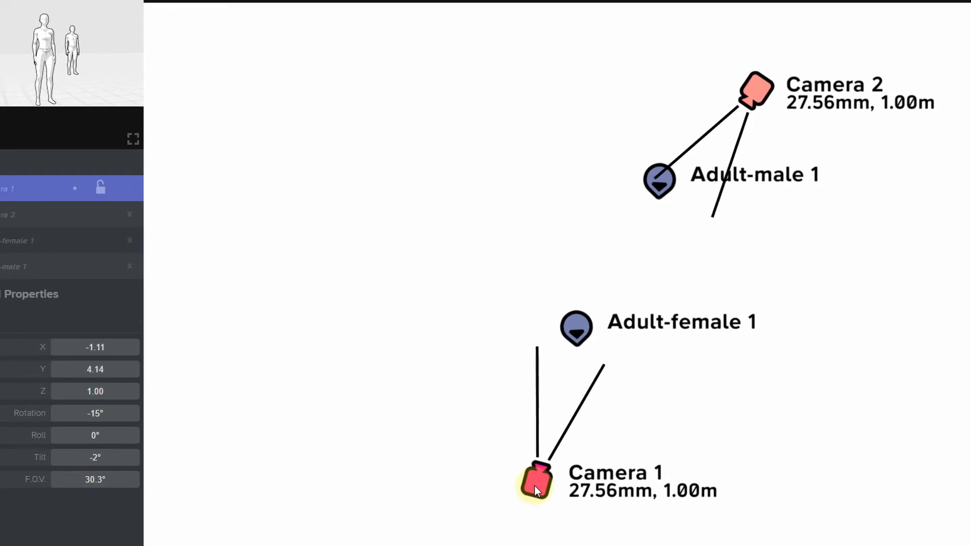
mouse_move(535, 485)
mouse_down()
mouse_move(544, 480)
mouse_move(535, 485)
mouse_up()
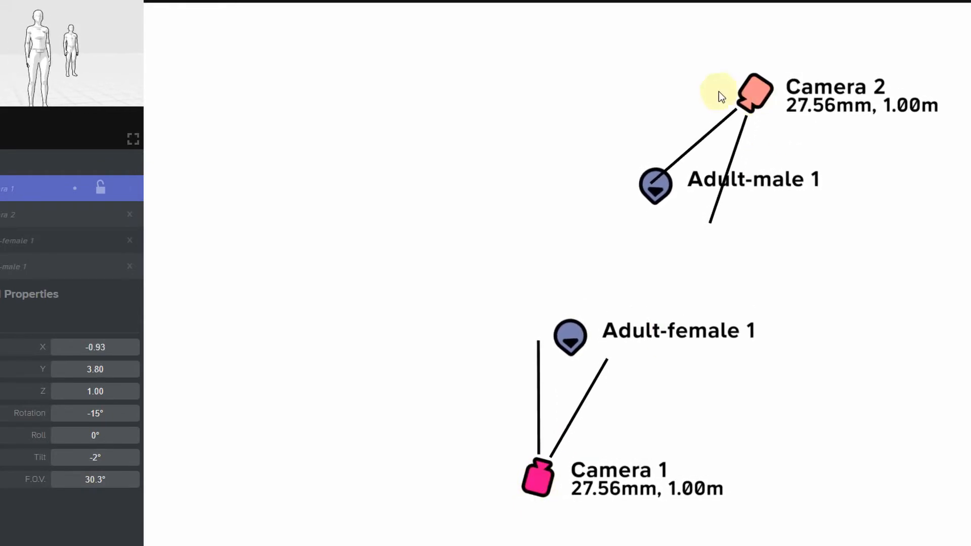
click(753, 93)
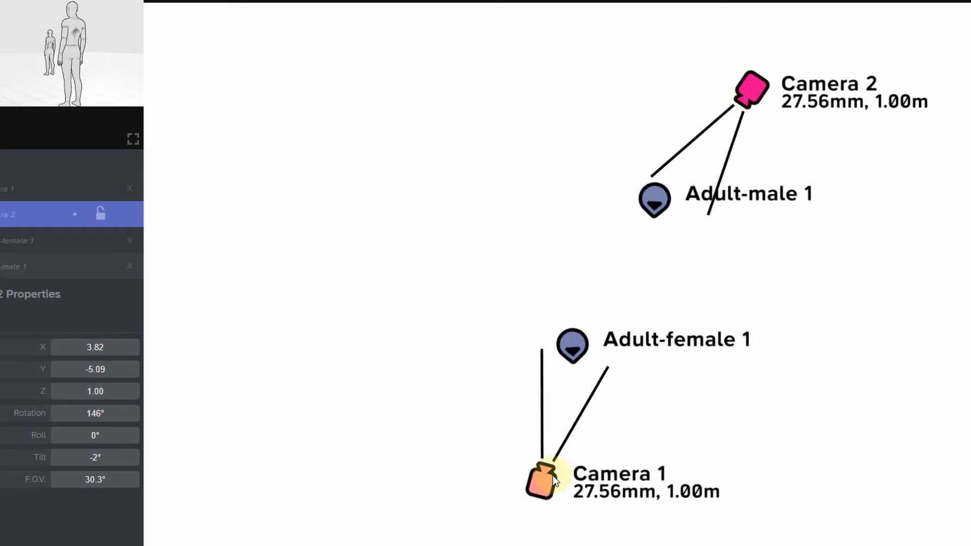
click(552, 473)
click(760, 96)
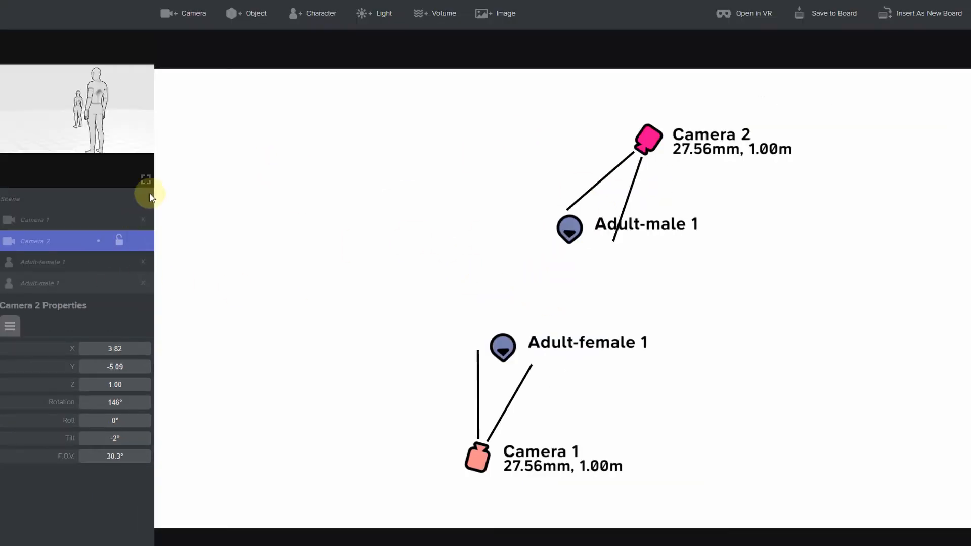
Step: Enlarge the Camera 2 view and rotate the adult female to 151° so she faces the adult male
click(146, 180)
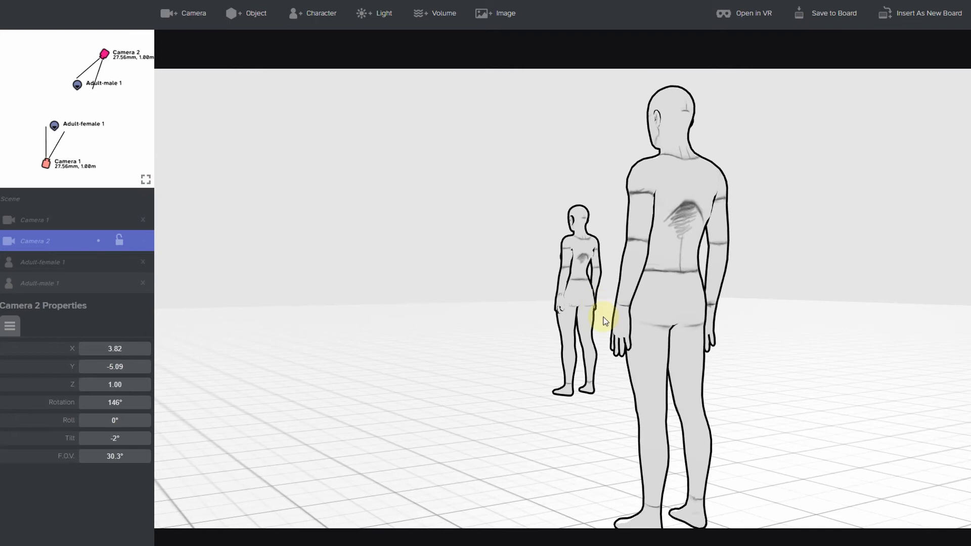
click(576, 268)
drag(550, 396, 602, 392)
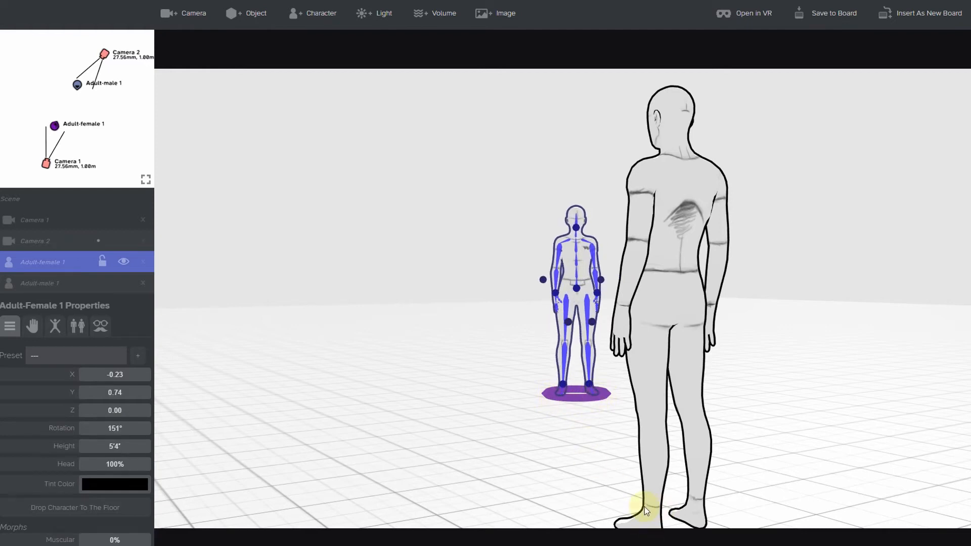
Step: Turn the adult male toward the adult female and reframe Camera 2 with rotation 147° and tilt 4°
click(700, 455)
drag(819, 430, 798, 527)
click(666, 348)
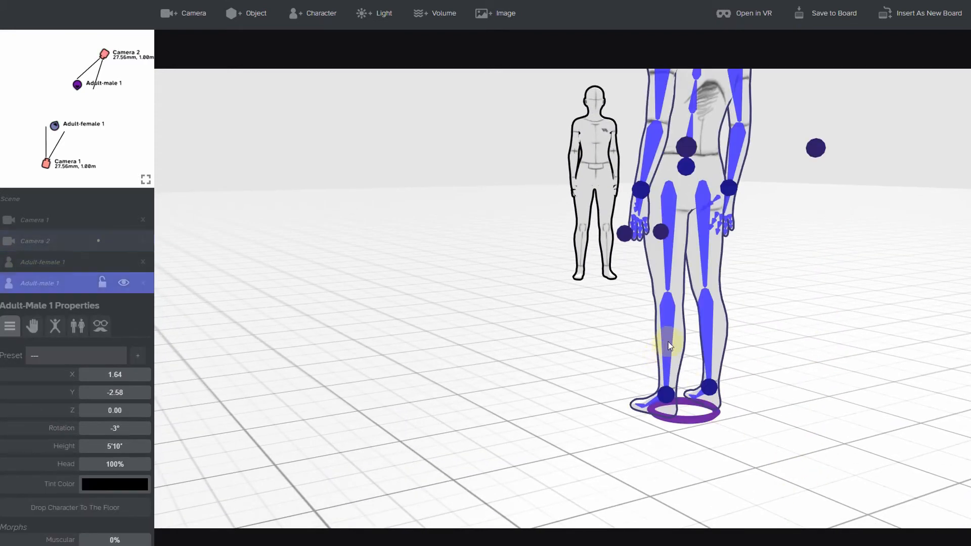
drag(684, 421, 677, 422)
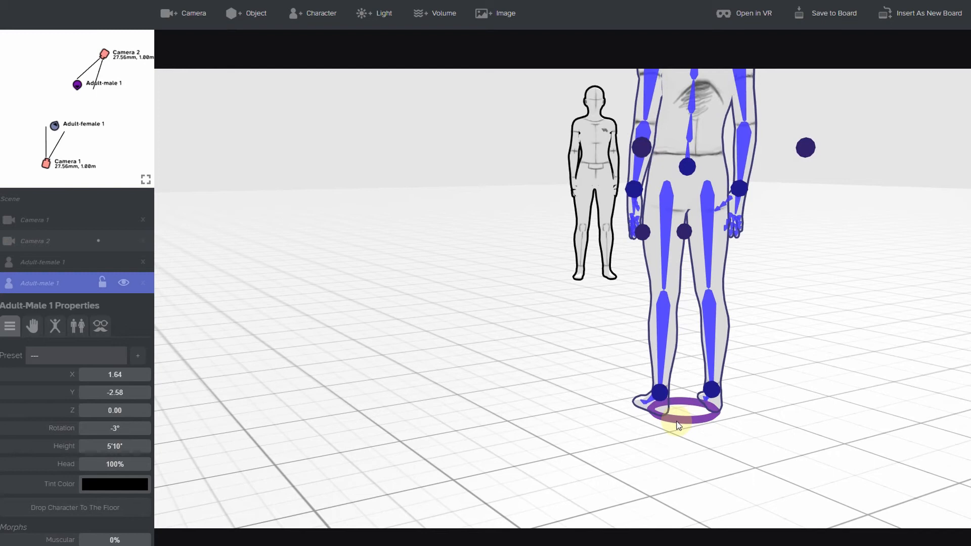
drag(840, 395, 845, 257)
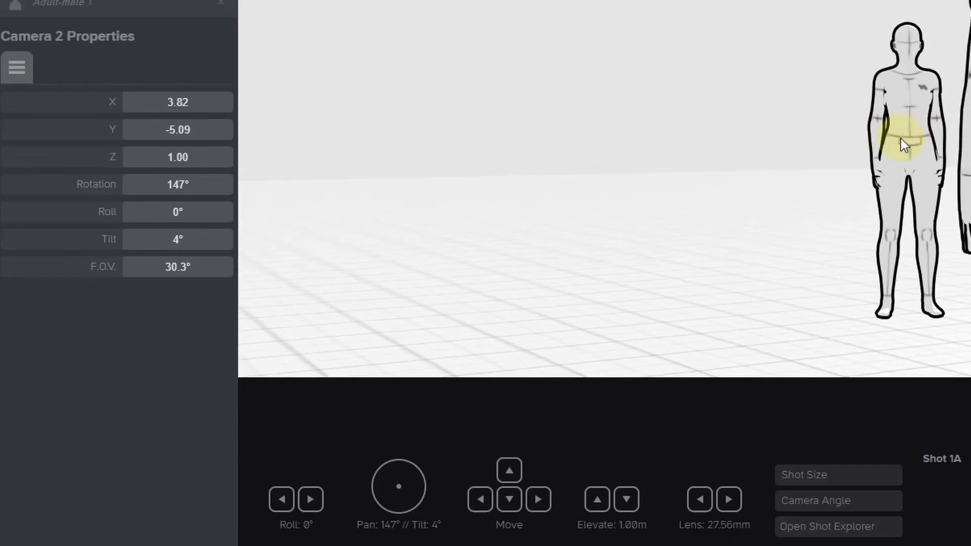
Step: Search the adult female's poses for "sitting", apply the Sitting on a couch pose, and lower both her hands to her thighs
click(903, 145)
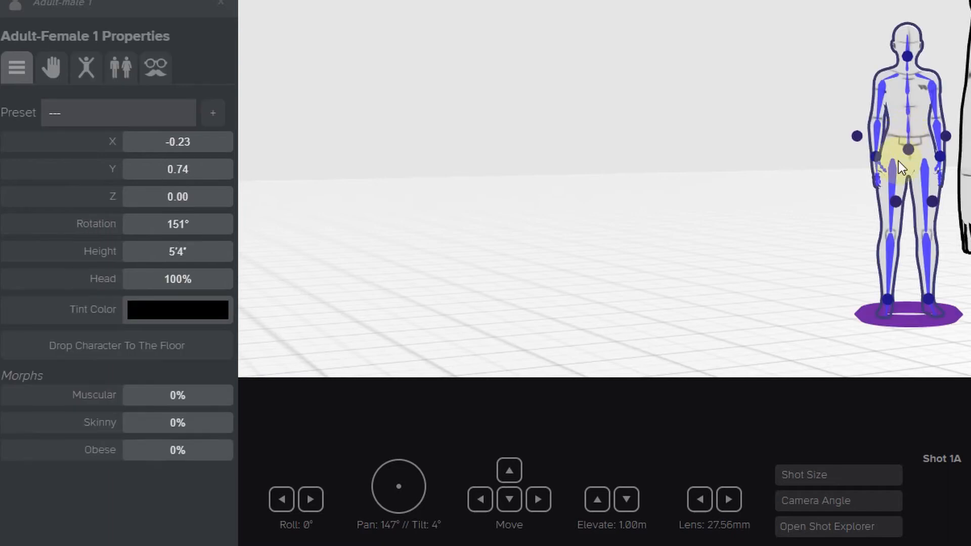
click(85, 66)
click(83, 118)
text(sitting)
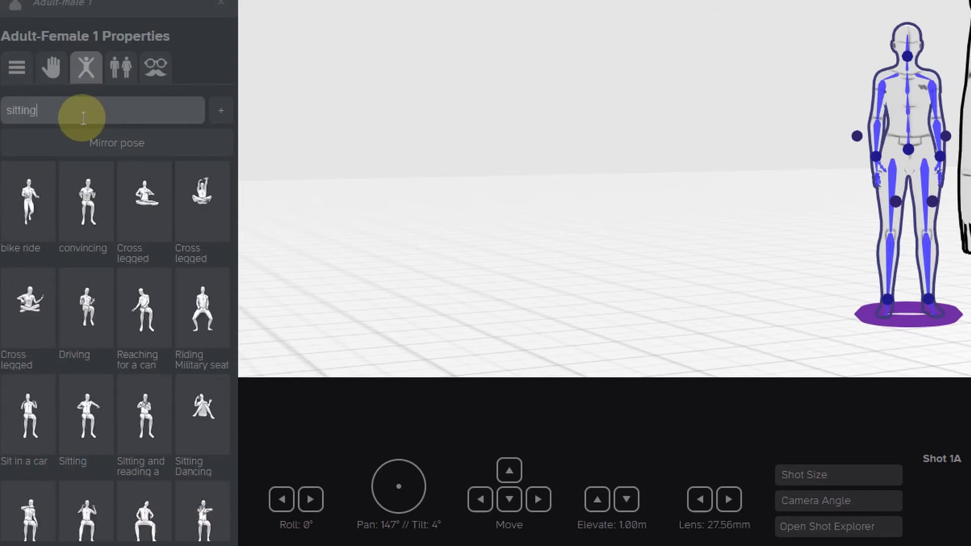
scroll(97, 262, down, 6)
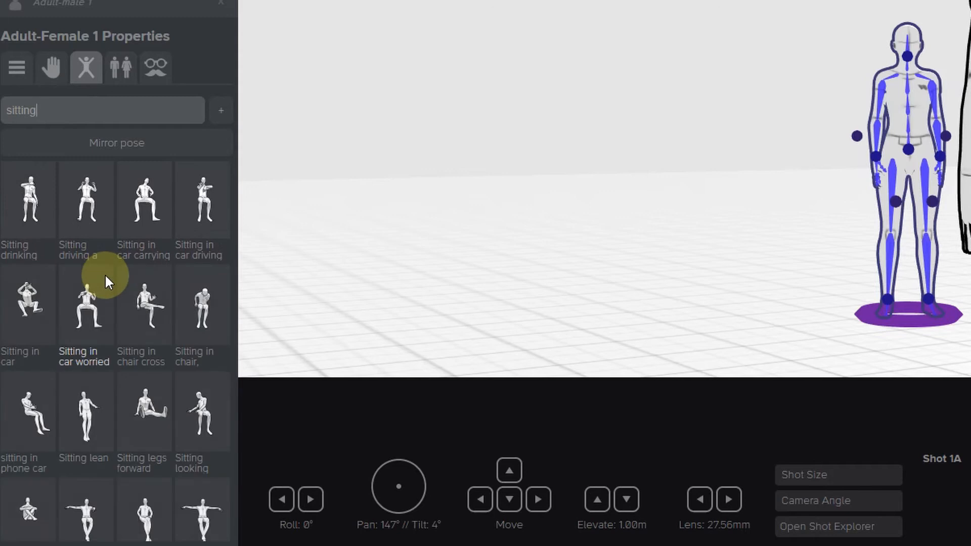
scroll(114, 281, down, 4)
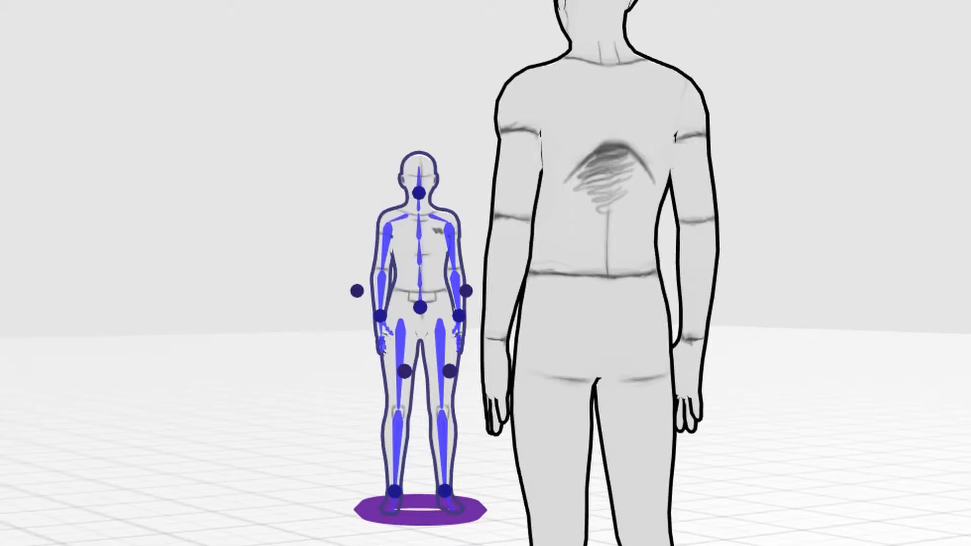
click(86, 282)
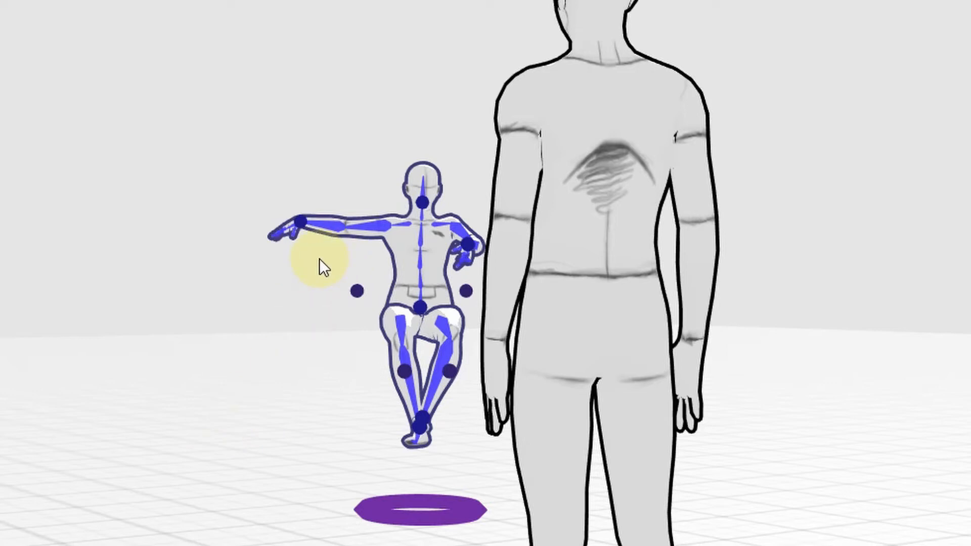
drag(300, 222, 389, 294)
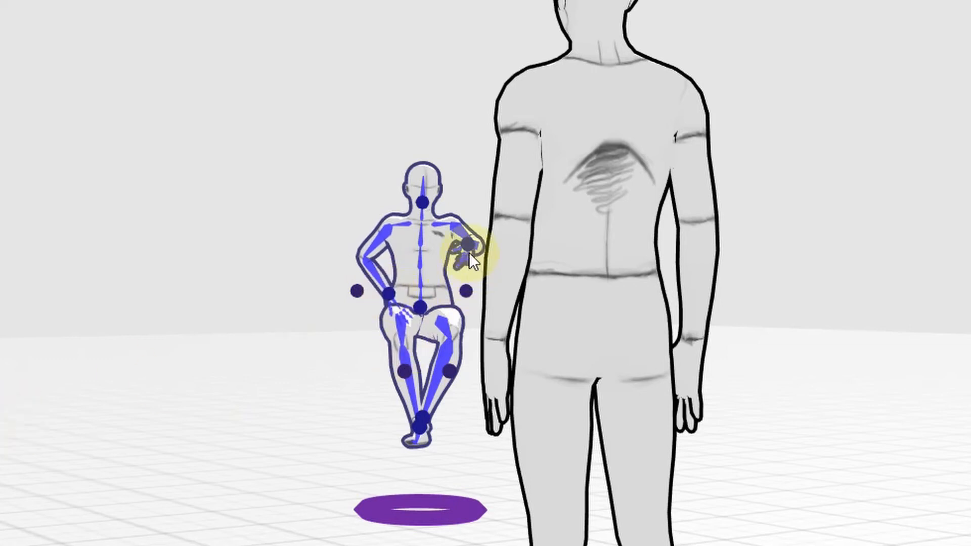
drag(466, 254, 453, 298)
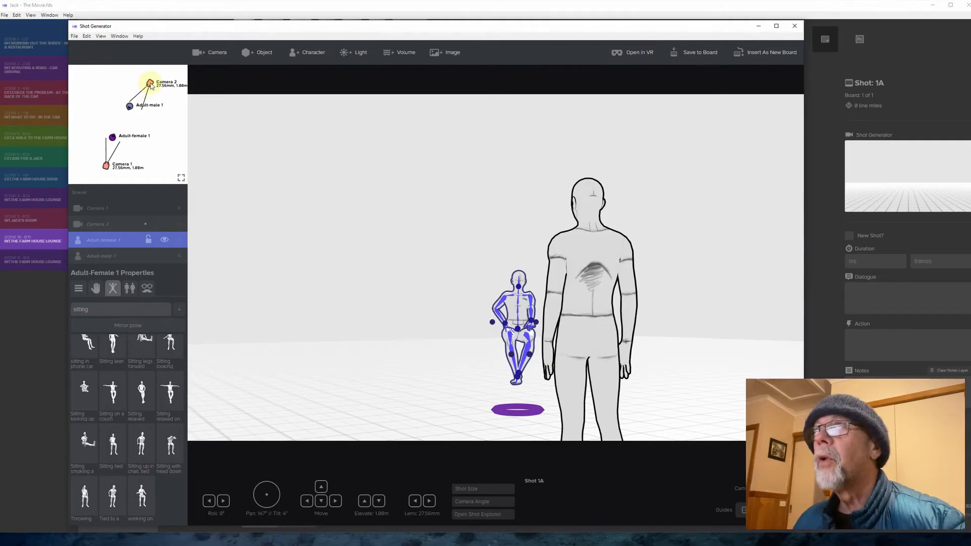
Step: In the Camera 1 view, place the adult female at X -0.96, Y 2.37, Z -0.40 with rotation 152°
click(150, 85)
click(106, 166)
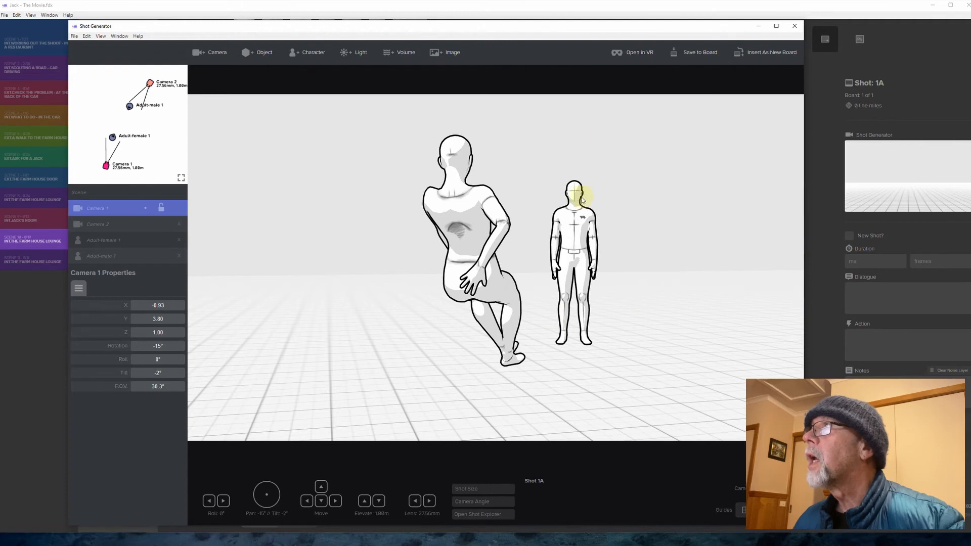
mouse_move(537, 29)
mouse_down()
mouse_move(523, 342)
mouse_move(502, 509)
mouse_move(582, 500)
mouse_move(546, 130)
mouse_move(520, 35)
mouse_move(537, 42)
mouse_up()
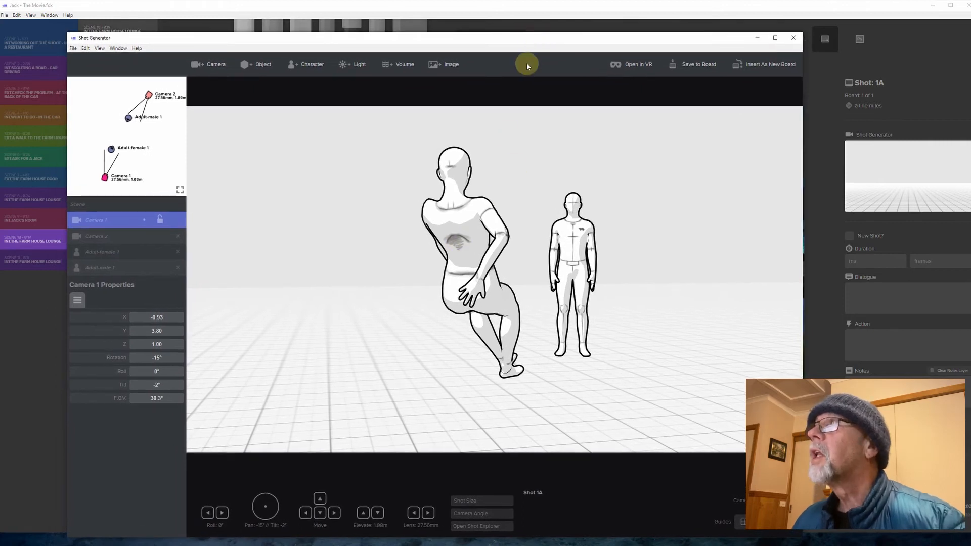
mouse_move(546, 43)
mouse_down()
mouse_move(548, 260)
mouse_move(548, 86)
mouse_move(559, 52)
mouse_up()
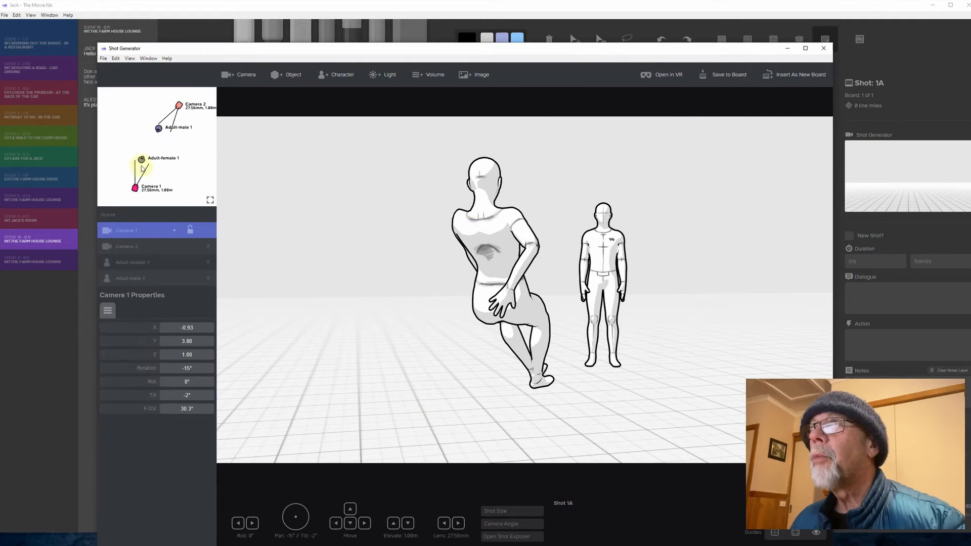
drag(141, 161, 135, 176)
drag(135, 176, 134, 176)
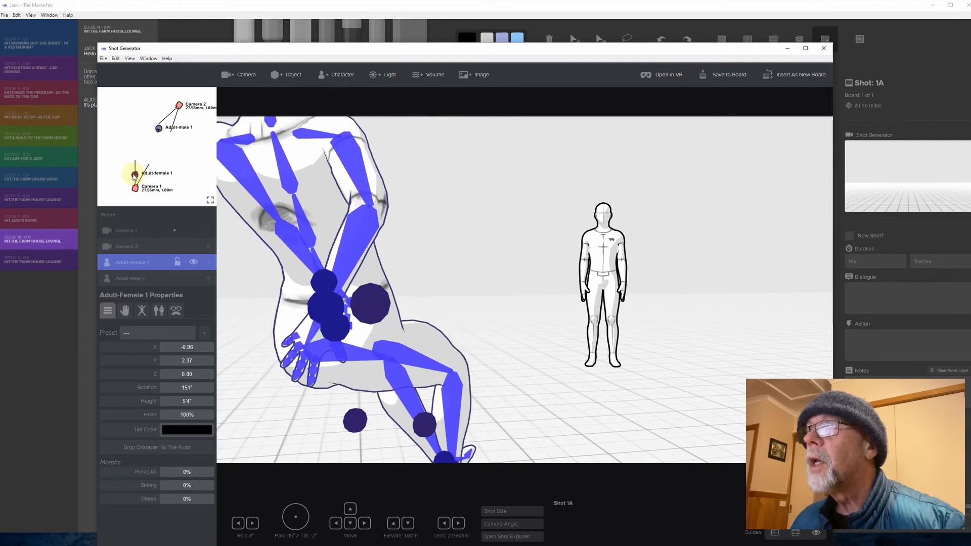
drag(181, 388, 183, 386)
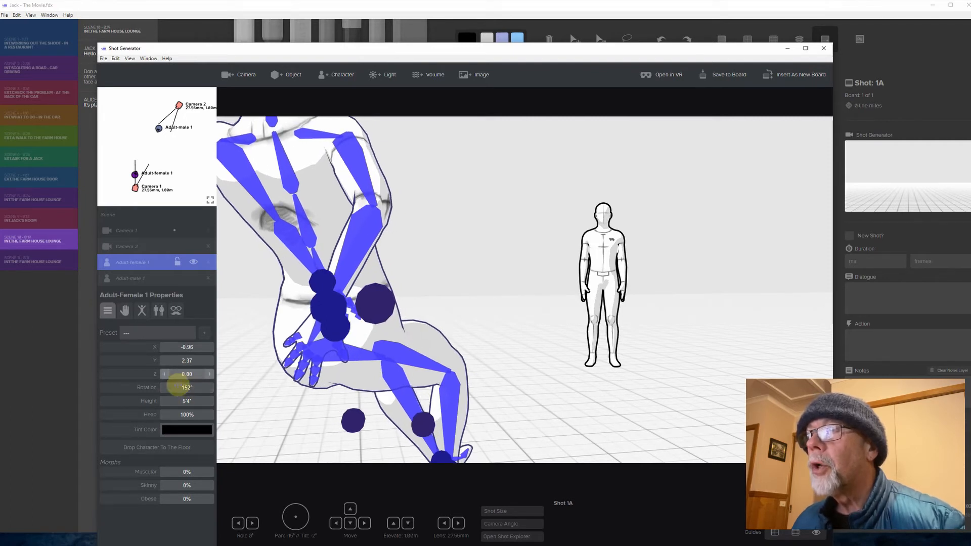
drag(187, 374, 172, 374)
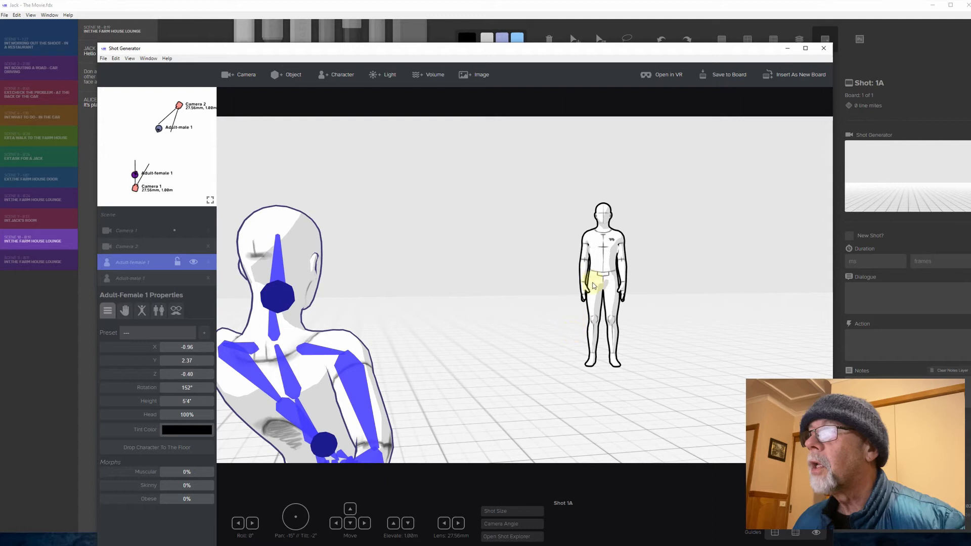
Step: Move the adult male to X 0.84, Y -2.80 so he stands nearer the middle of the Camera 1 frame
drag(465, 54, 448, 72)
click(578, 294)
drag(578, 295, 507, 278)
mouse_move(503, 72)
mouse_down()
mouse_move(481, 373)
mouse_move(501, 92)
mouse_move(515, 67)
mouse_up()
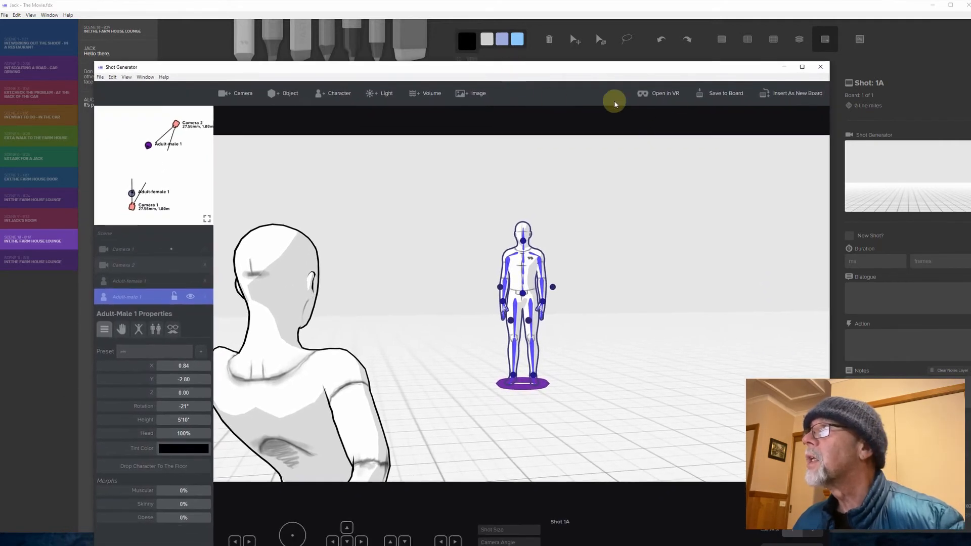
Step: Save the Camera 1 shot to board 1A and adjust the reference layer's opacity so the figures show through the lounge photo
click(710, 96)
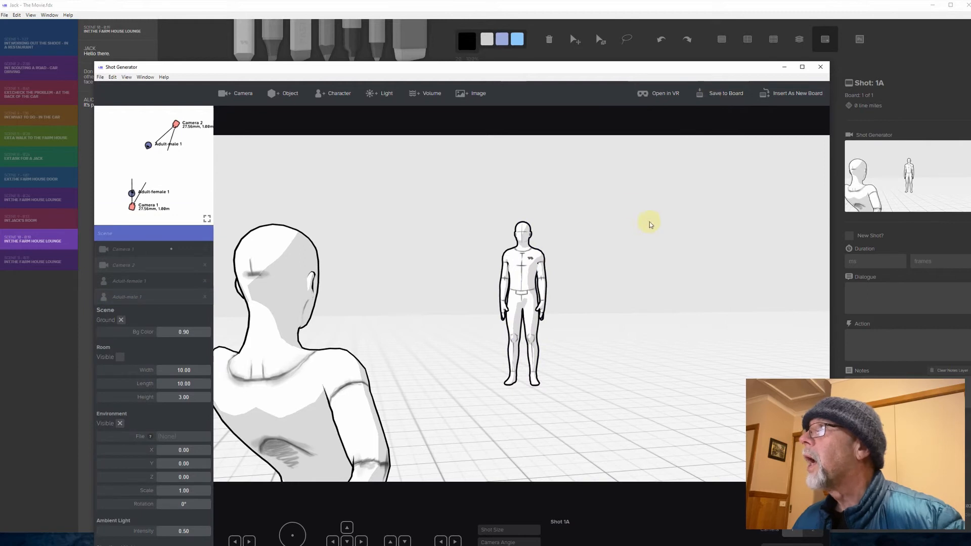
click(820, 67)
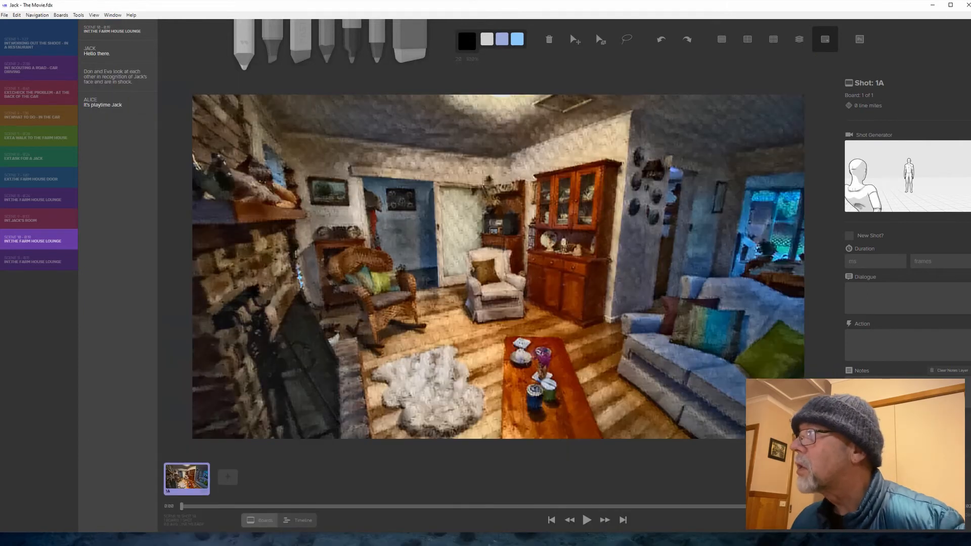
scroll(892, 367, down, 3)
mouse_move(895, 369)
mouse_down()
mouse_move(936, 370)
mouse_move(923, 374)
mouse_up()
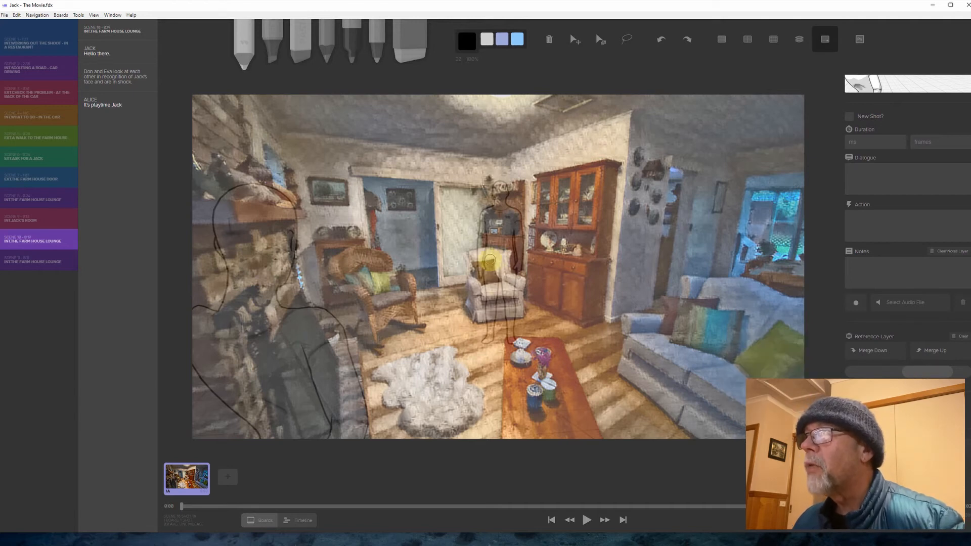
Step: Reopen the board's Shot Generator scene and move the adult male to X 0.59, Y -2.87, Z 0.20
click(903, 86)
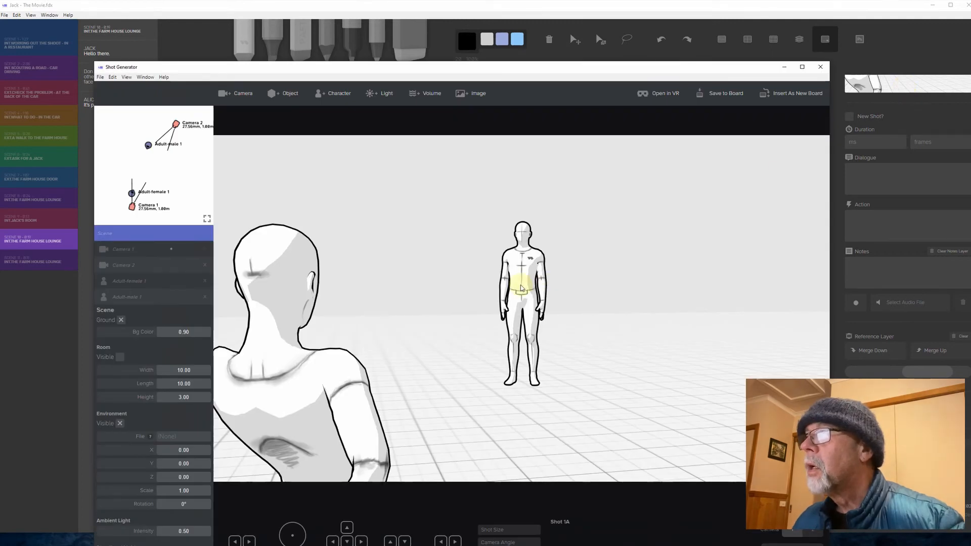
click(522, 288)
drag(516, 278, 489, 271)
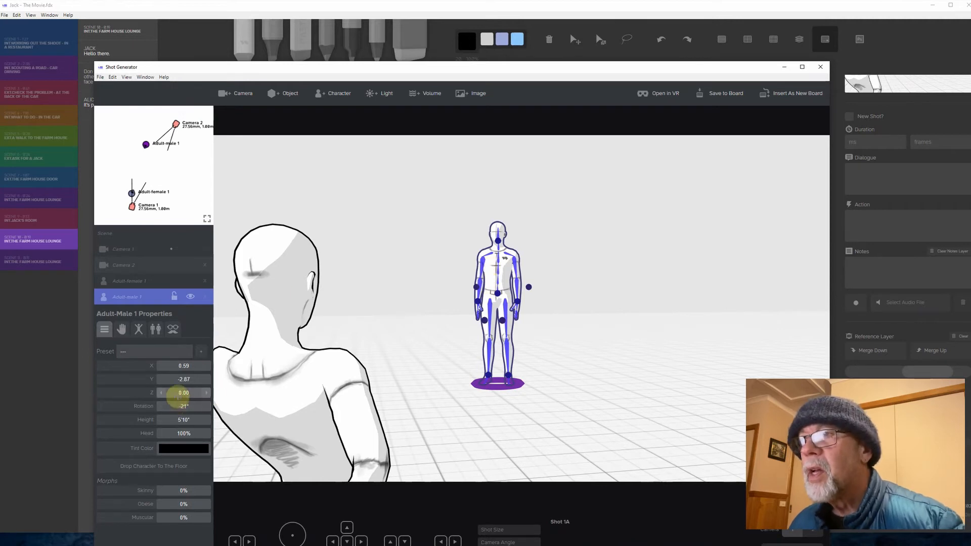
drag(177, 393, 200, 393)
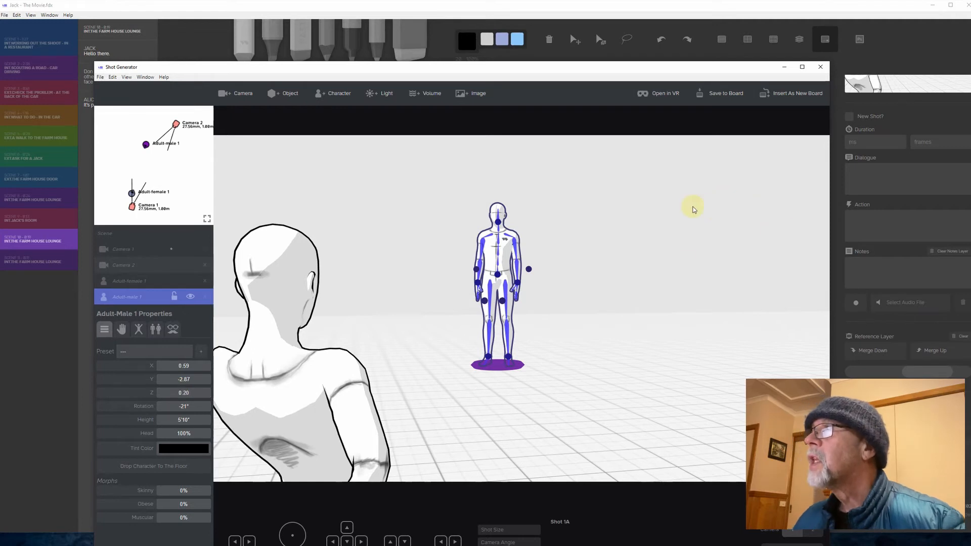
Step: Save the Camera 1 shot to board 1A and adjust the reference layer's opacity until both figures show through the lounge photo
click(723, 93)
click(769, 197)
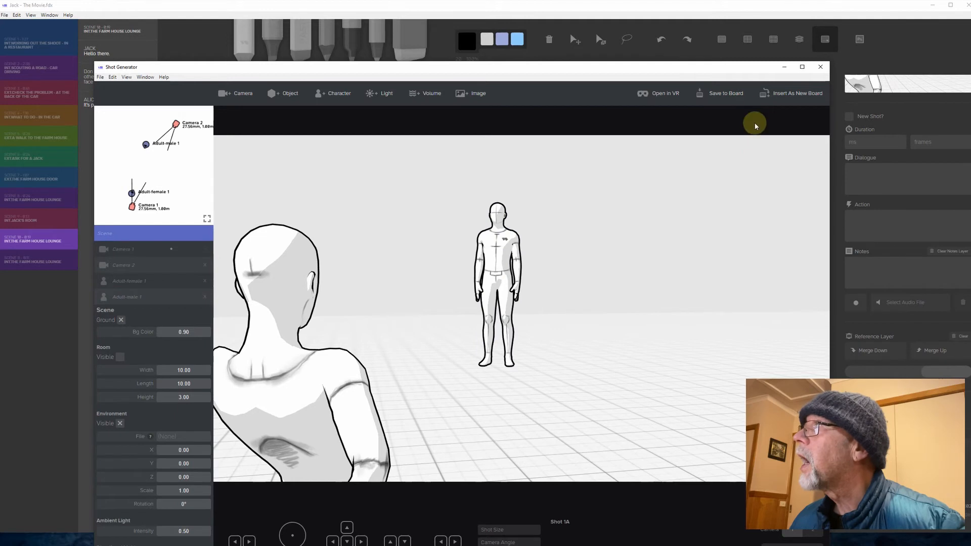
click(821, 67)
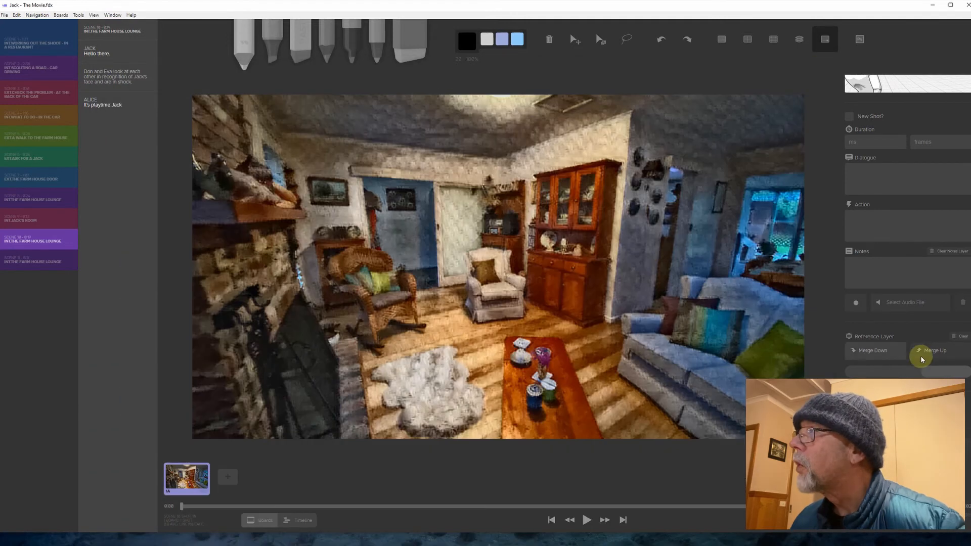
drag(939, 375, 936, 376)
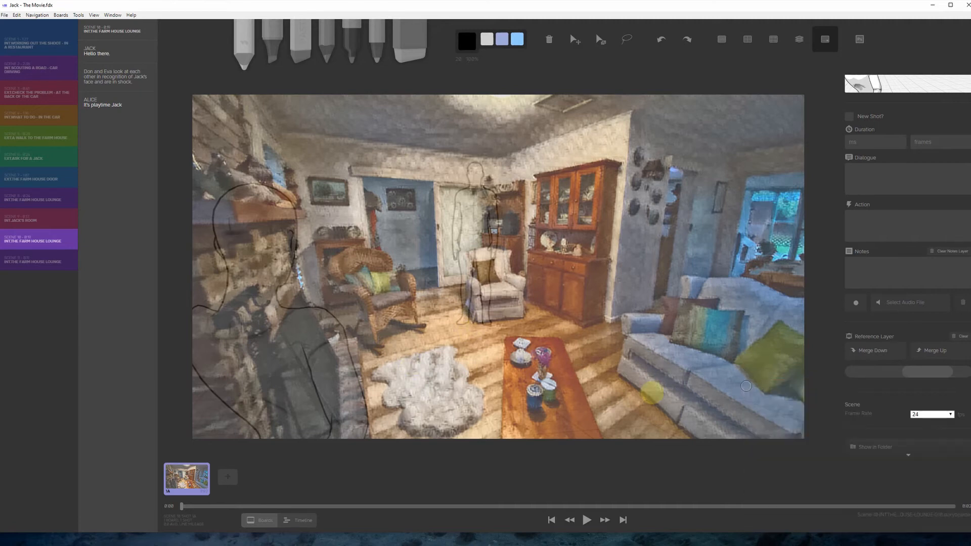
click(913, 379)
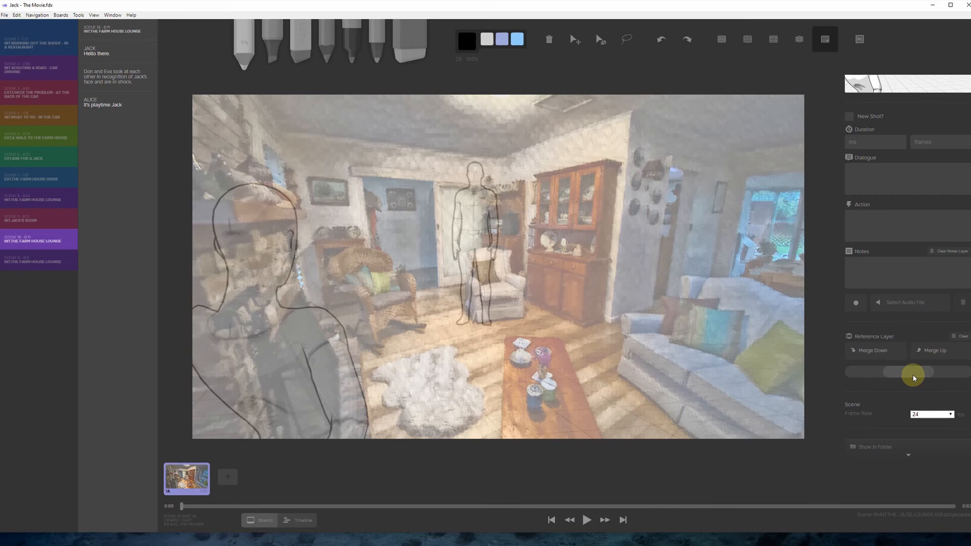
drag(915, 378, 919, 377)
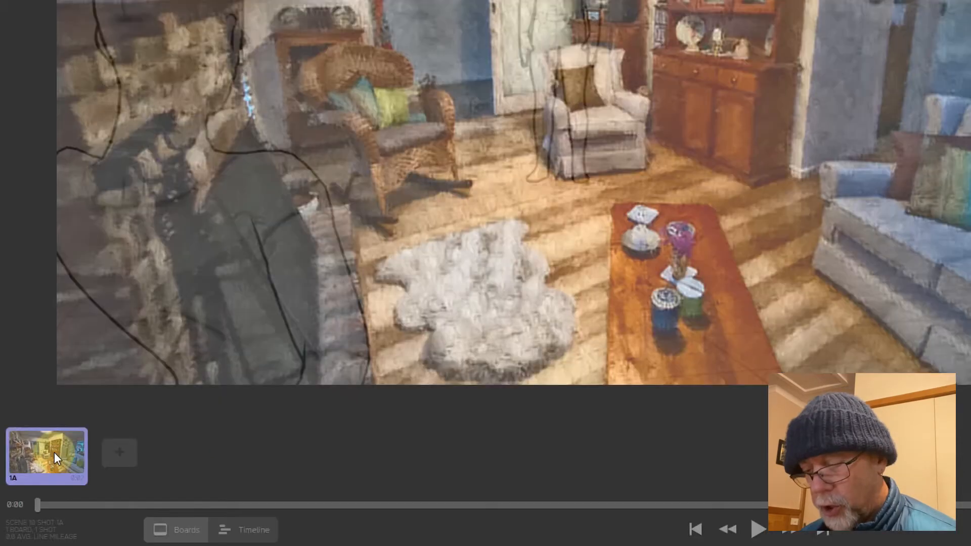
Step: Duplicate board 1A and select the copy, board 2A
key(ctrl+d)
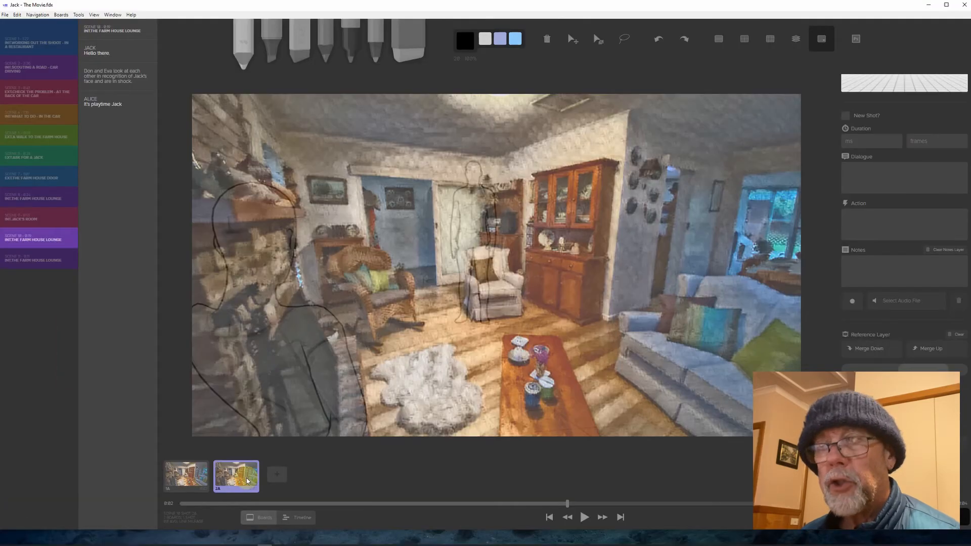
right_click(248, 481)
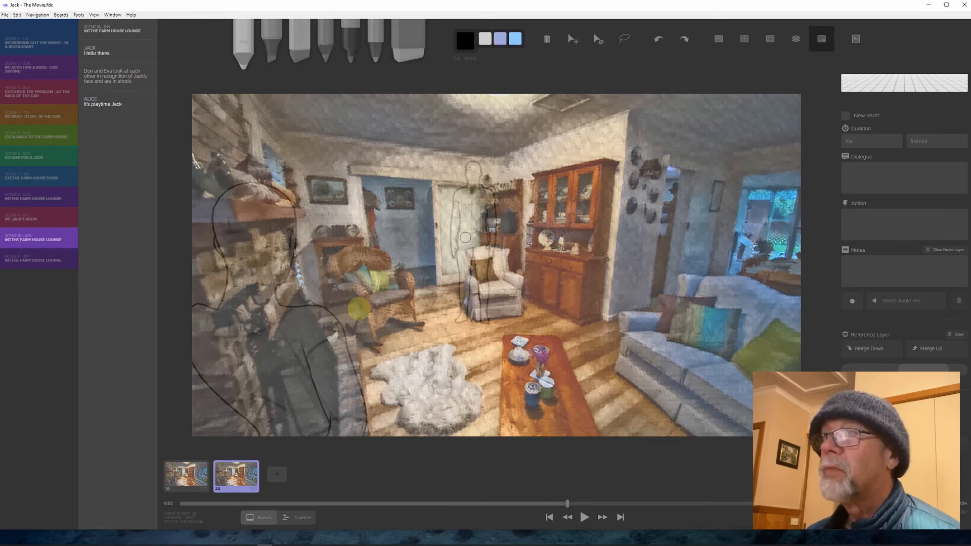
click(171, 471)
click(230, 473)
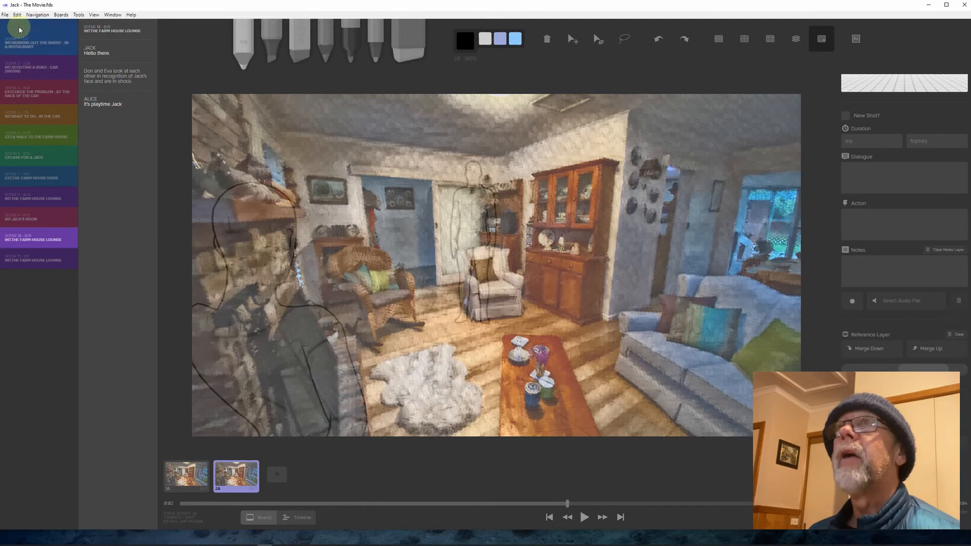
Step: Replace board 2A's background by importing the image In The Loung from the Entrance.jpg
click(5, 15)
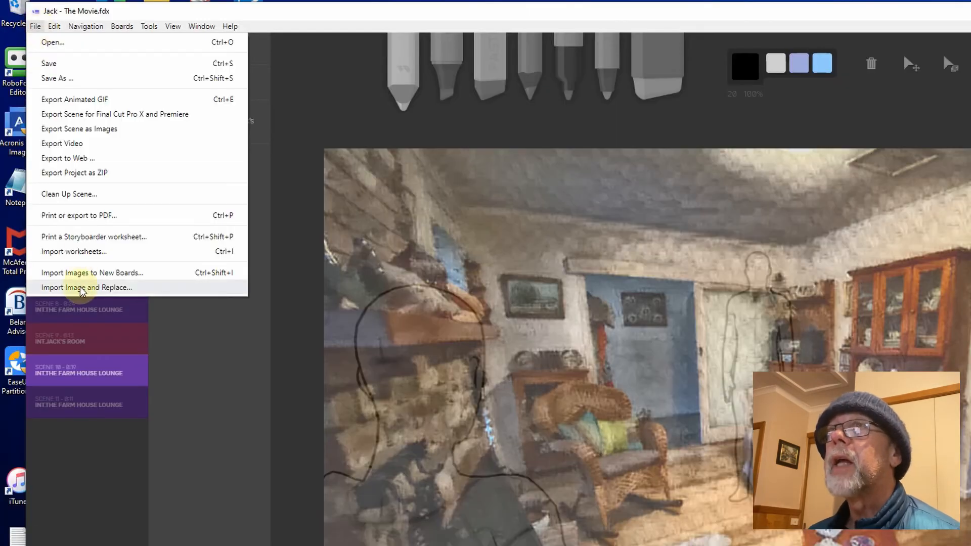
click(35, 190)
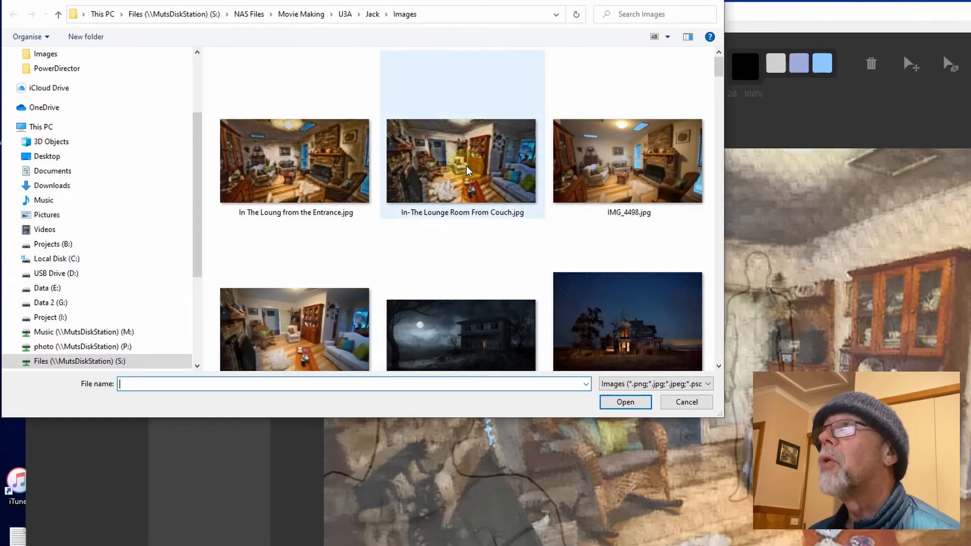
double_click(342, 170)
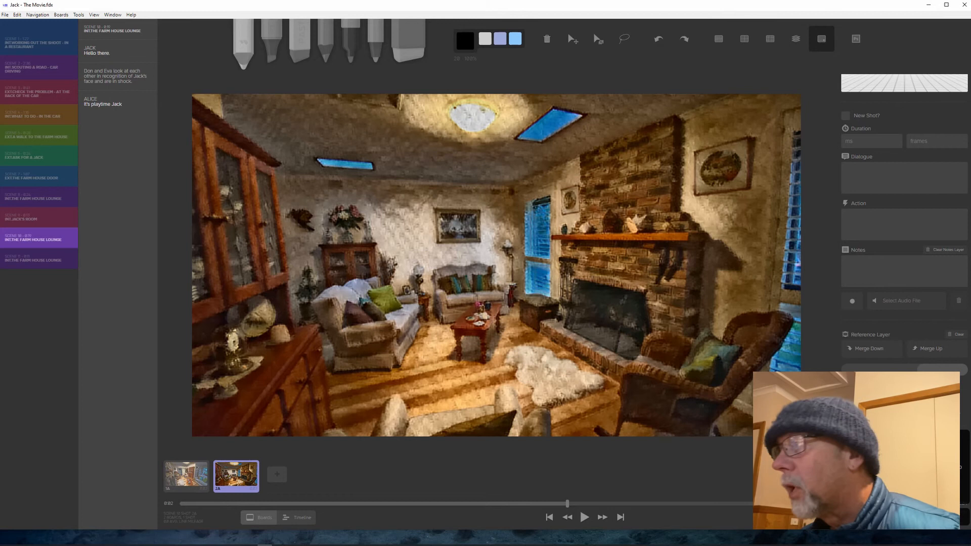
Step: Lower the reference layer's opacity on board 2A so the Shot Generator figures show through the entrance photo
mouse_move(933, 367)
mouse_down()
mouse_move(904, 368)
mouse_move(934, 368)
mouse_up()
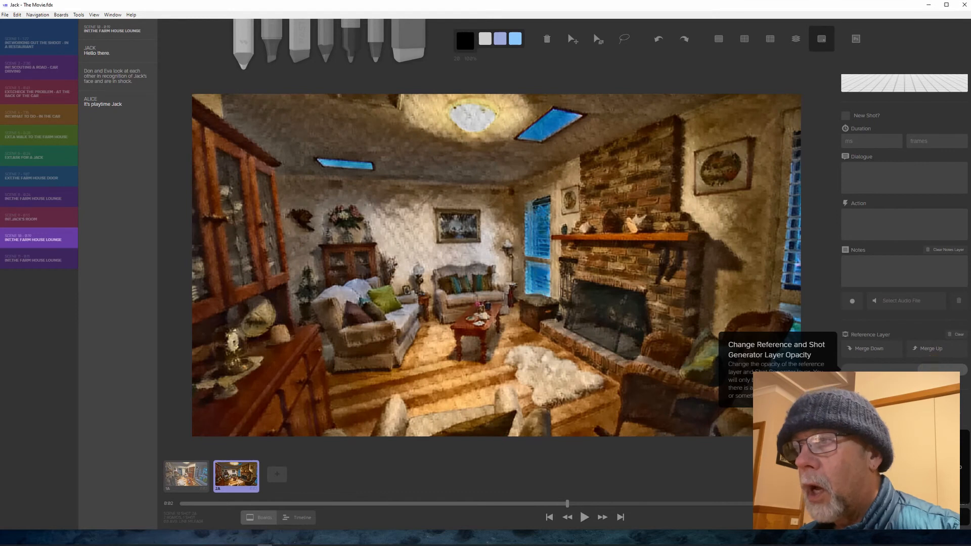
click(191, 478)
click(230, 483)
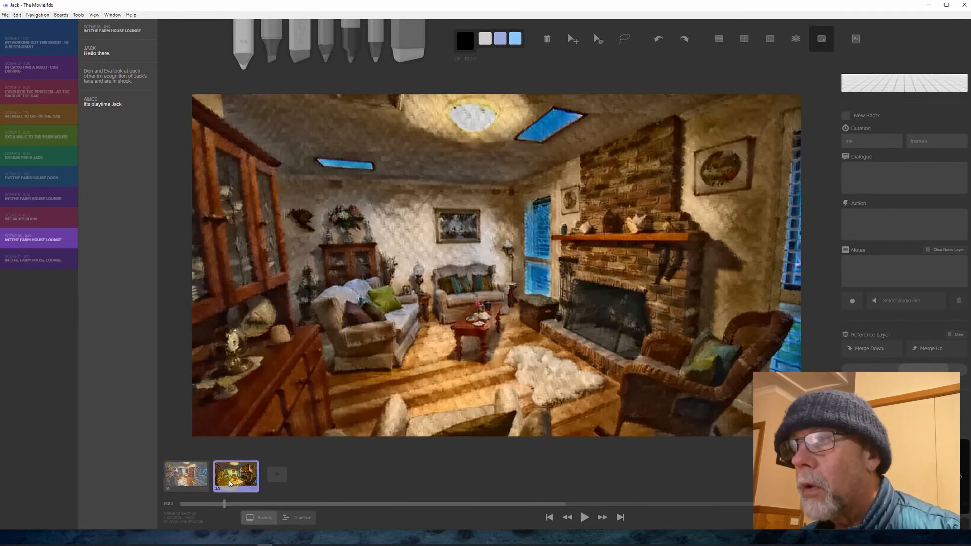
click(902, 368)
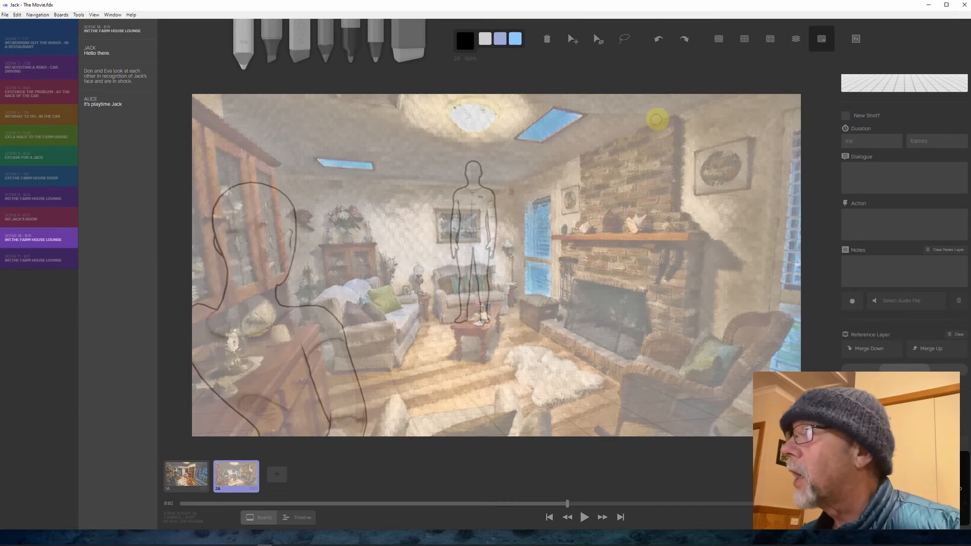
Step: Open board 2A in the Shot Generator, switch to Camera 2, and aim it at rotation 148° and tilt 3°
click(878, 83)
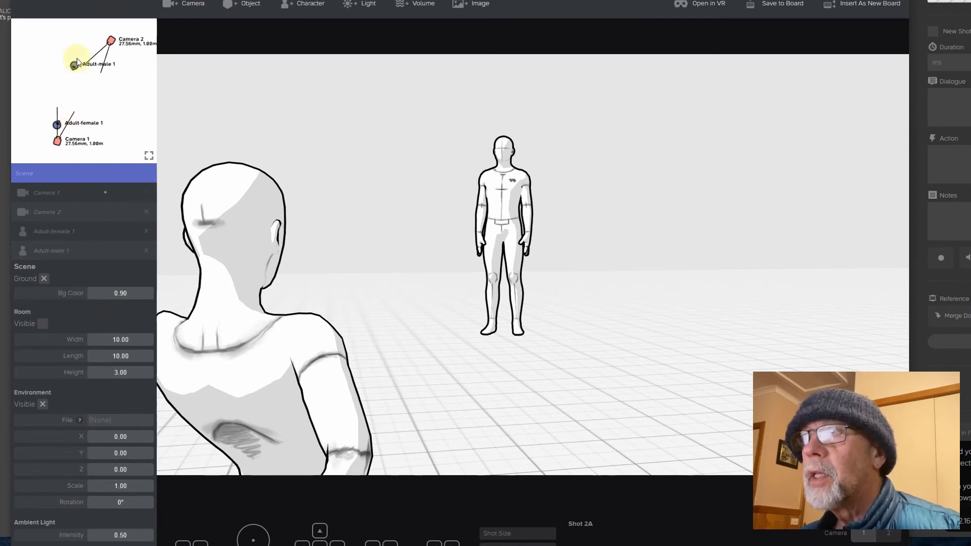
click(112, 43)
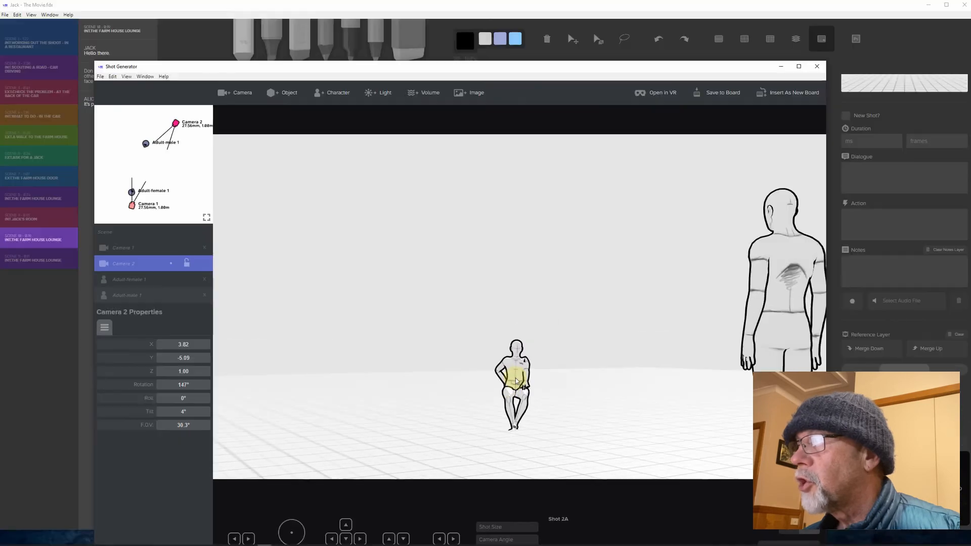
drag(516, 381, 512, 383)
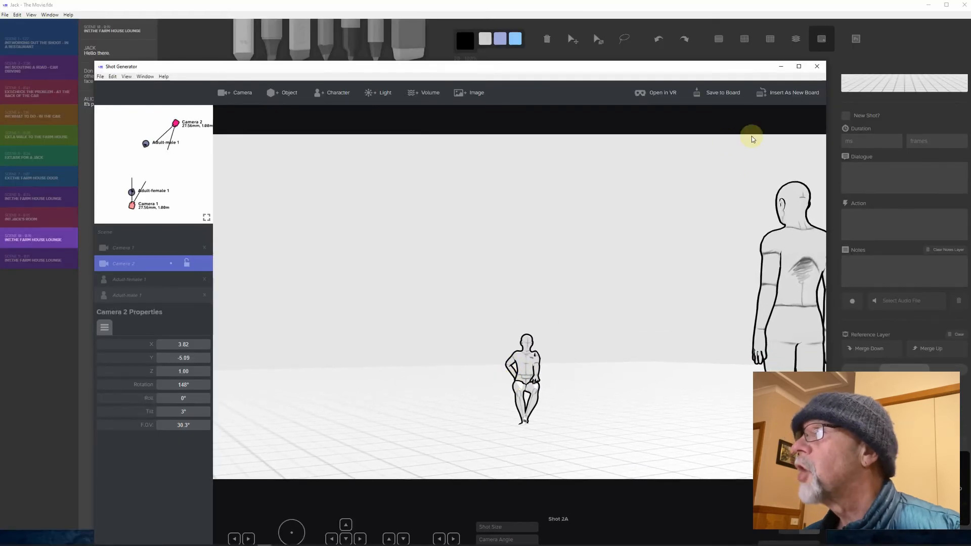
Step: Save the Camera 2 shot to board 2A and fade the reference layer over the new figures
click(716, 93)
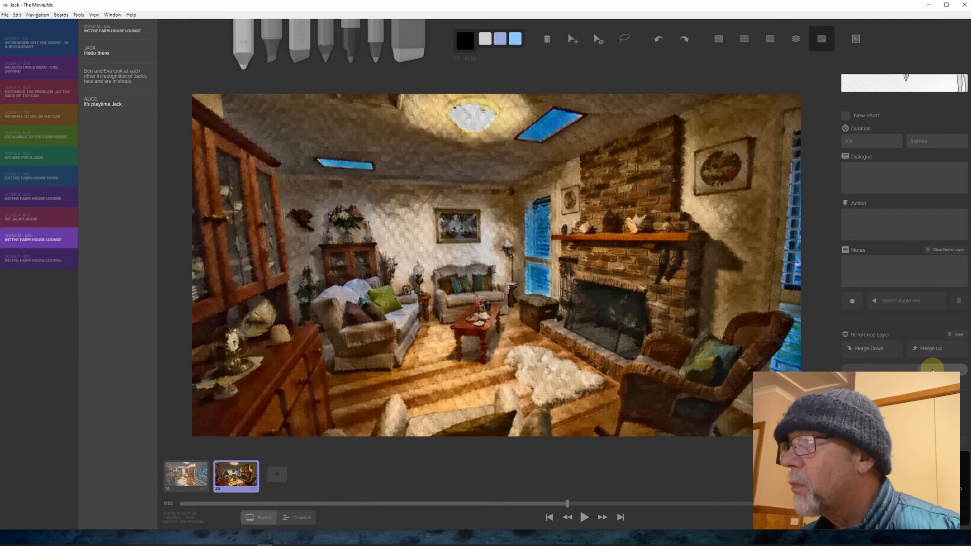
drag(932, 371, 923, 369)
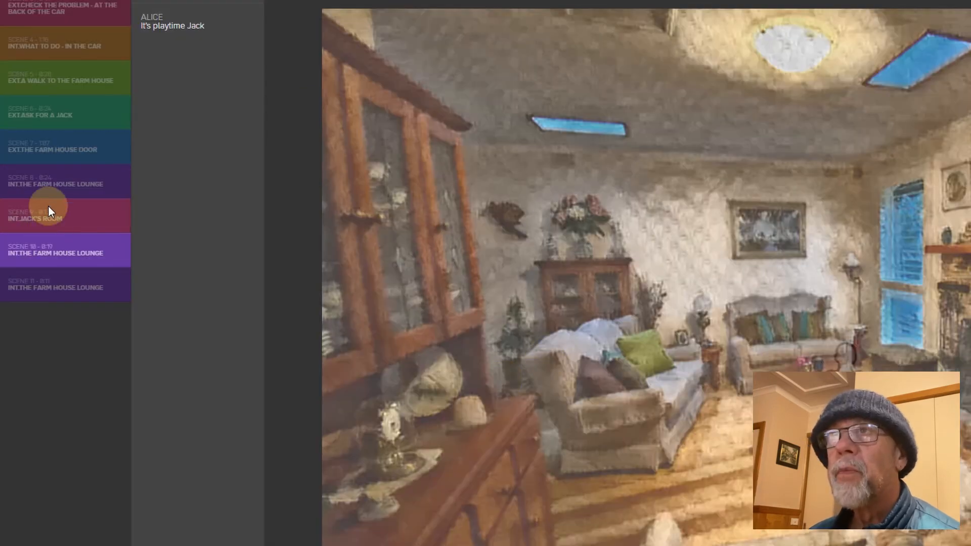
Step: Open Scene 8's board 2A, review its Shot Generator setup, and fade the reference layer so its figures show through the photo
click(48, 183)
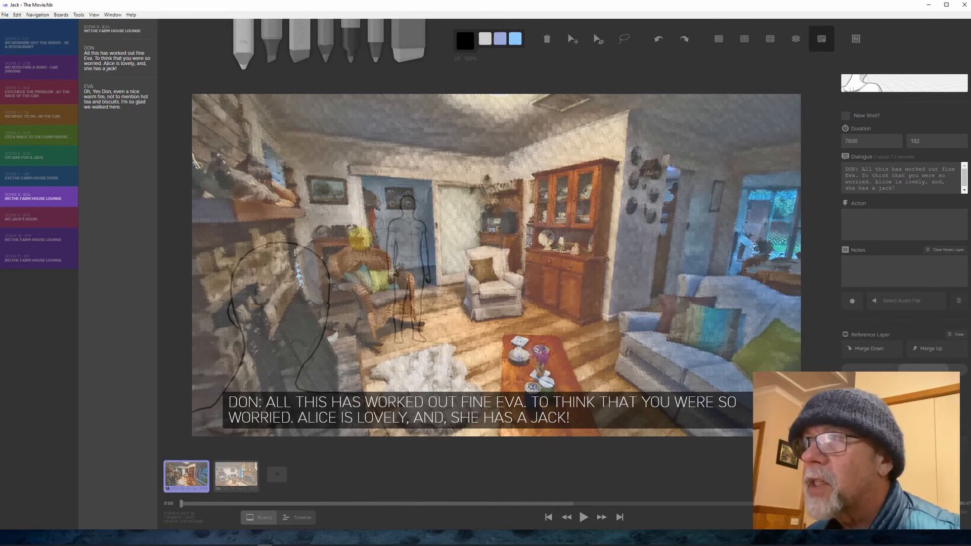
click(240, 472)
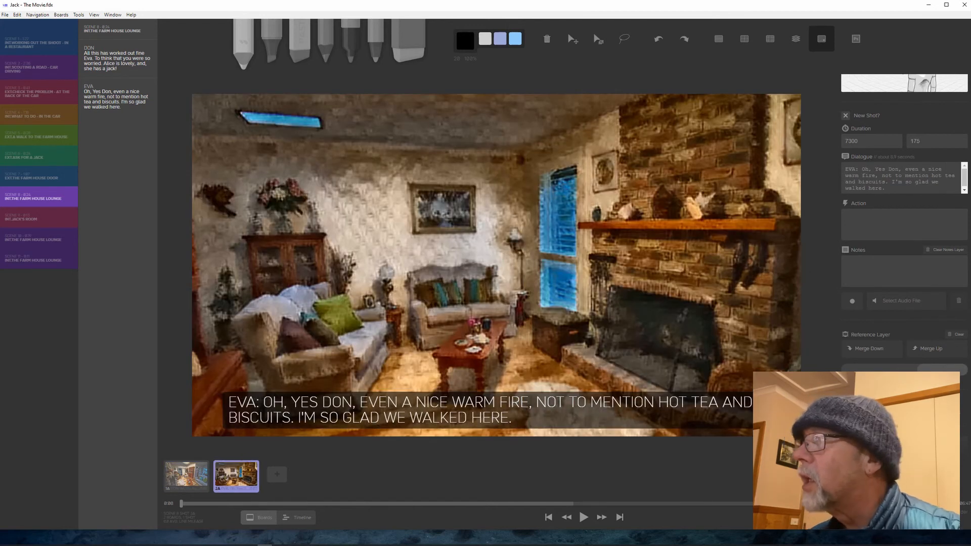
drag(916, 370, 957, 371)
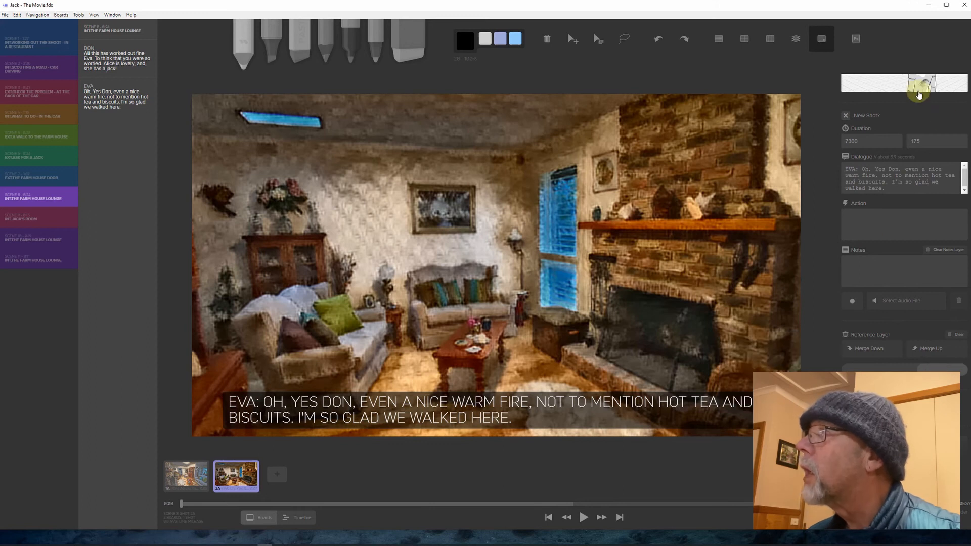
click(916, 86)
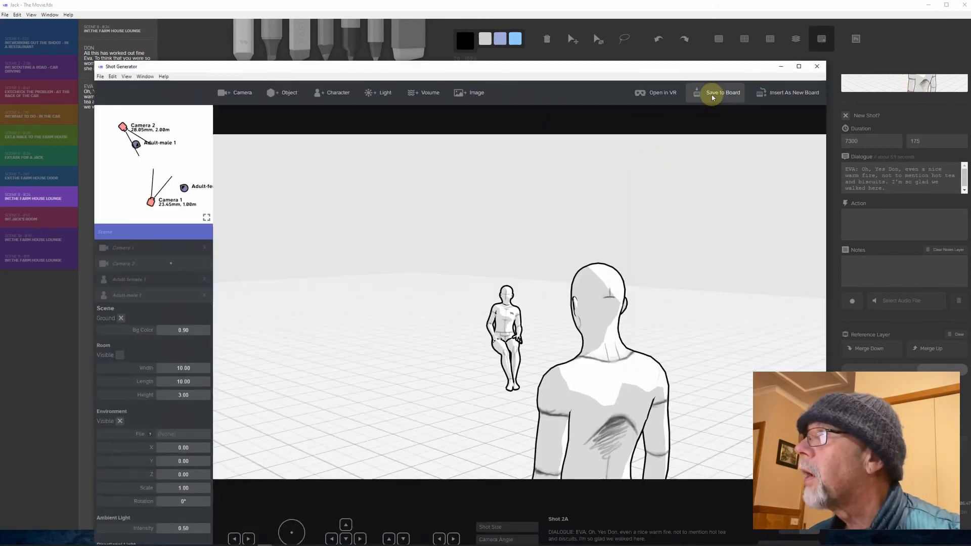
click(817, 66)
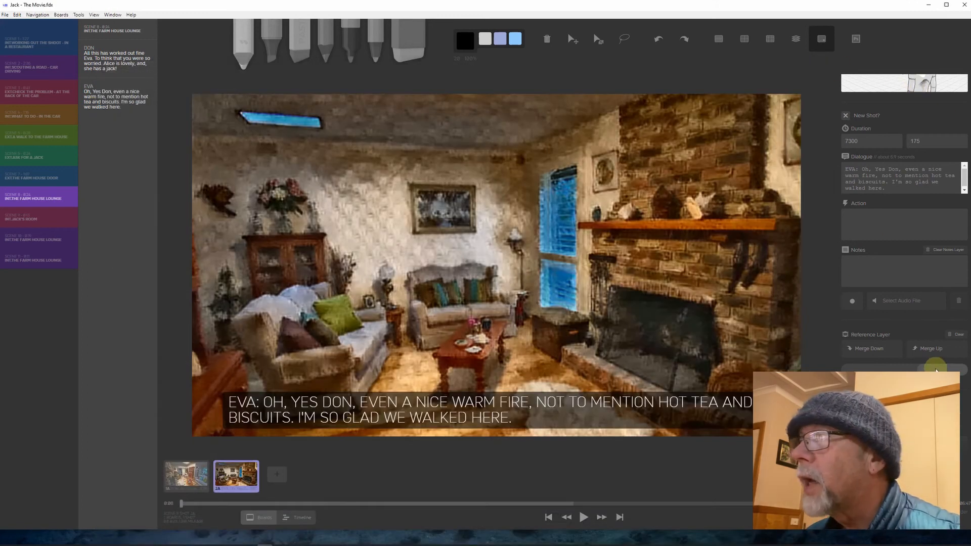
drag(935, 369, 920, 370)
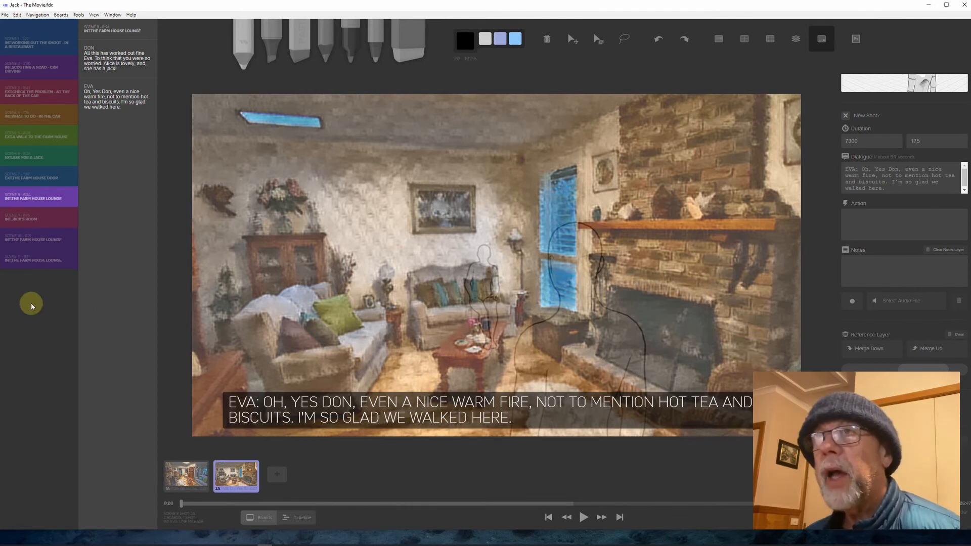
Step: Return to Scene 10's board 1A, open the Shot Explorer from its Shot Generator scene, and browse the suggested camera shots
click(37, 239)
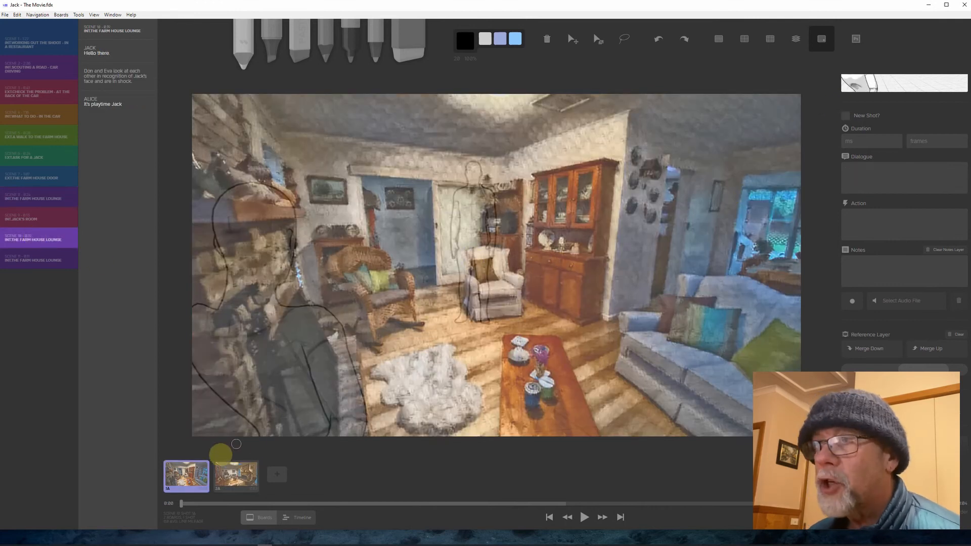
click(919, 83)
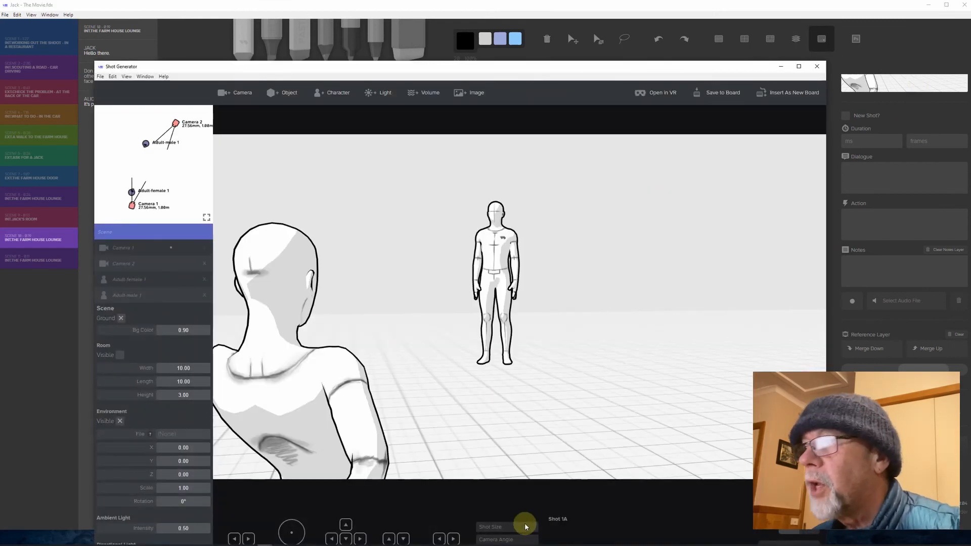
drag(649, 69, 669, 36)
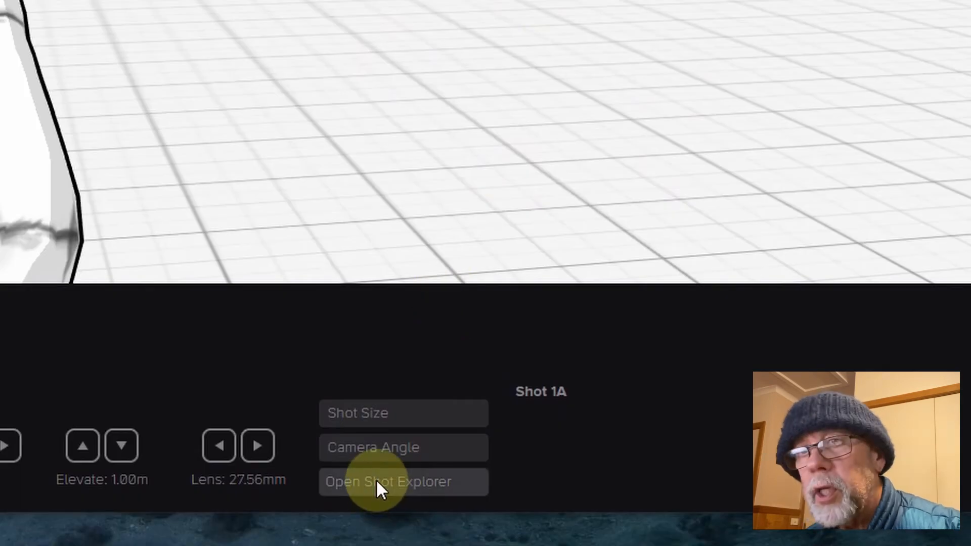
click(375, 478)
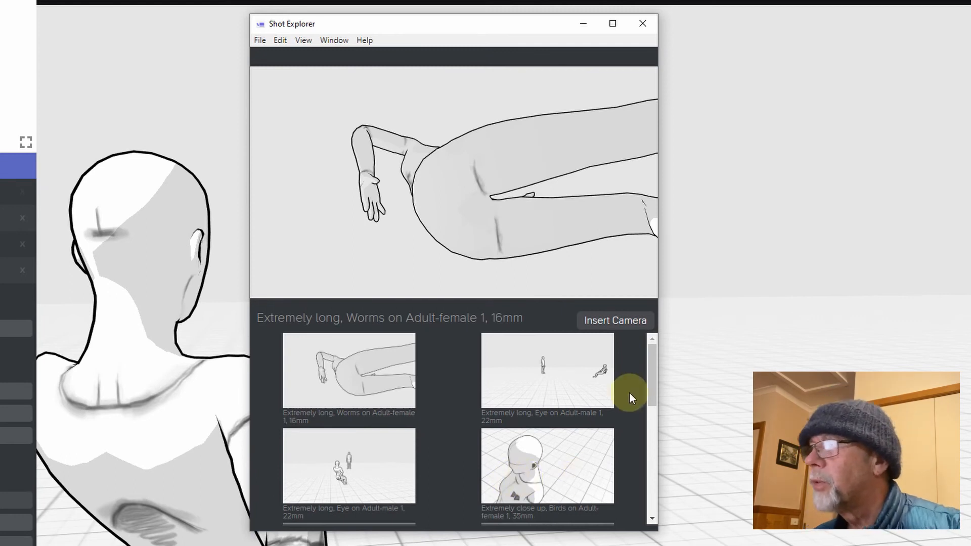
drag(651, 370, 648, 492)
scroll(650, 483, down, 2)
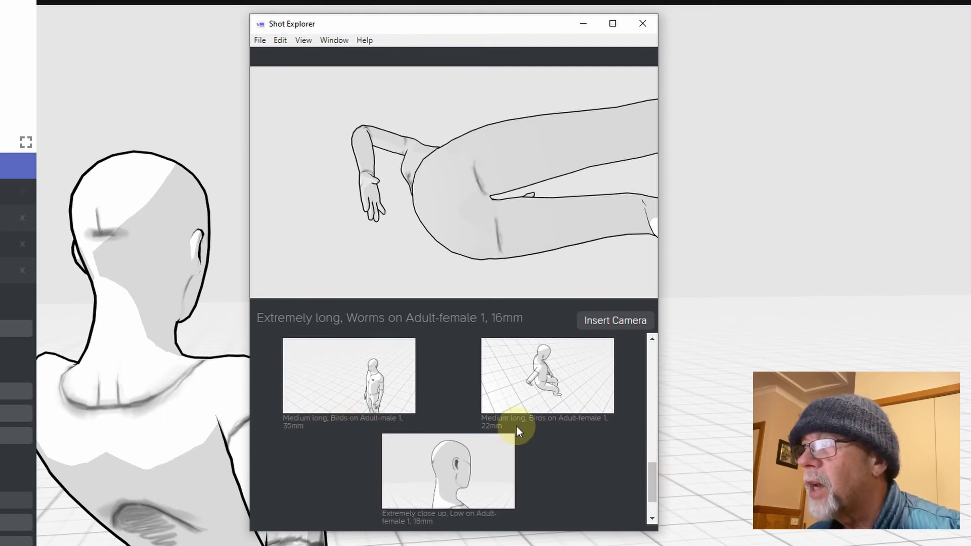
drag(651, 453, 657, 319)
Step: Apply the High camera angle to Camera 1 in the shot 1A scene
click(522, 507)
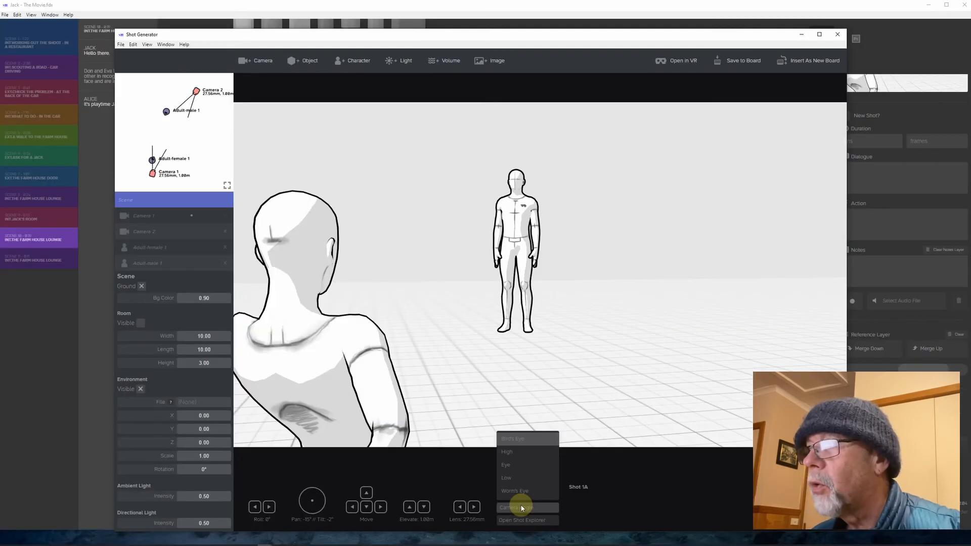
click(513, 452)
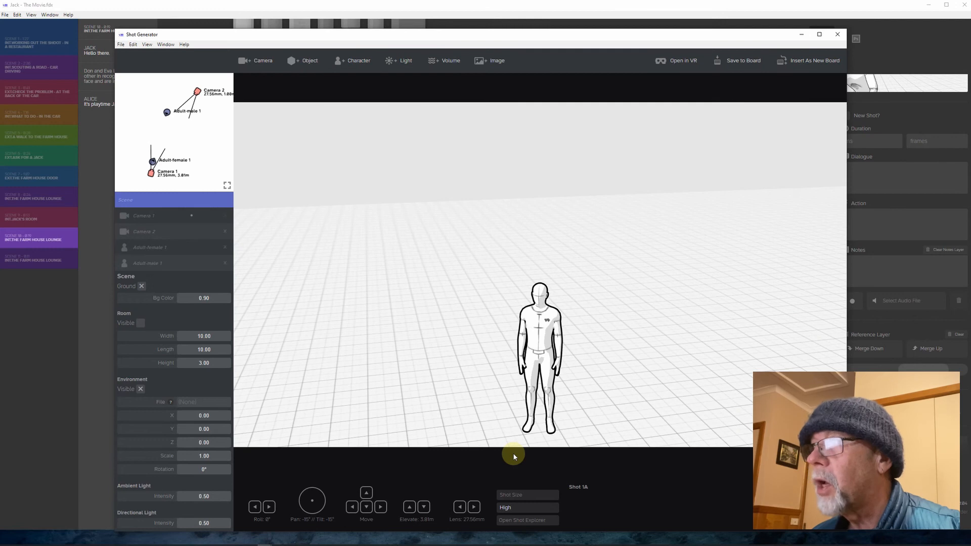
Step: Try a Close Up shot size with a Worm's Eye angle on Camera 1 in the shot 1A scene
click(522, 496)
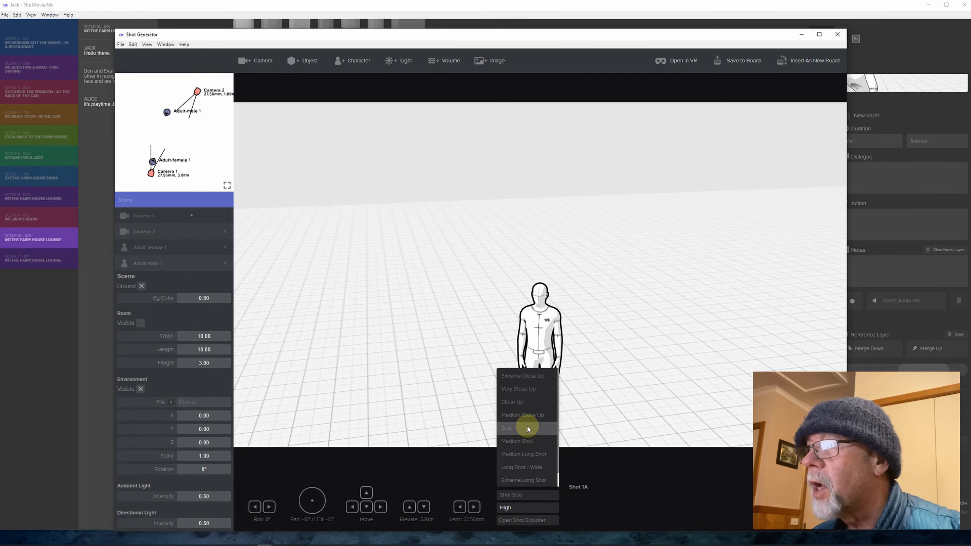
click(519, 403)
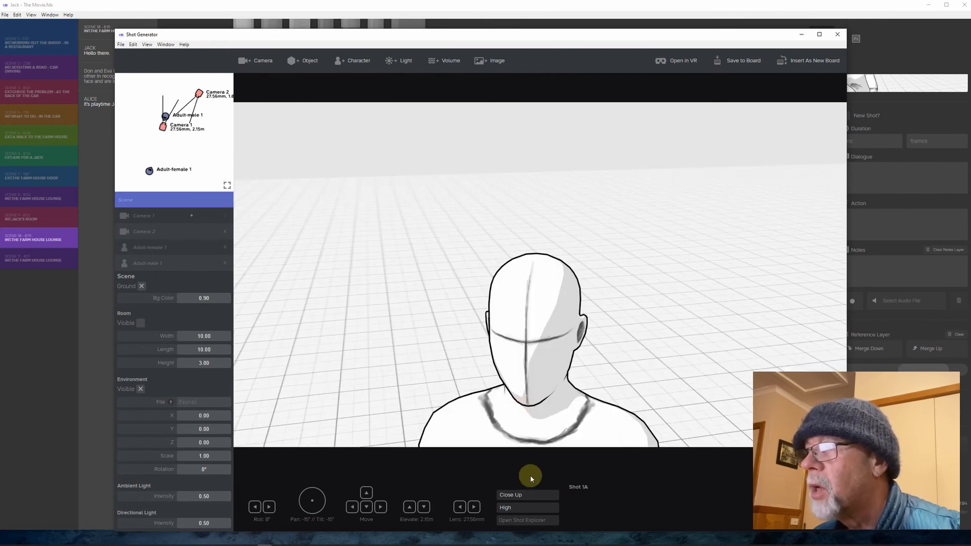
click(538, 507)
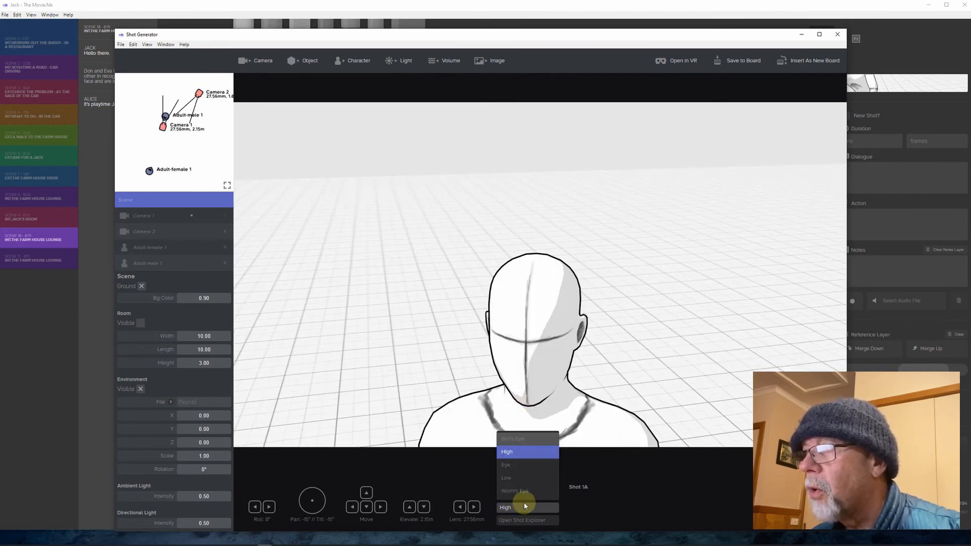
click(515, 491)
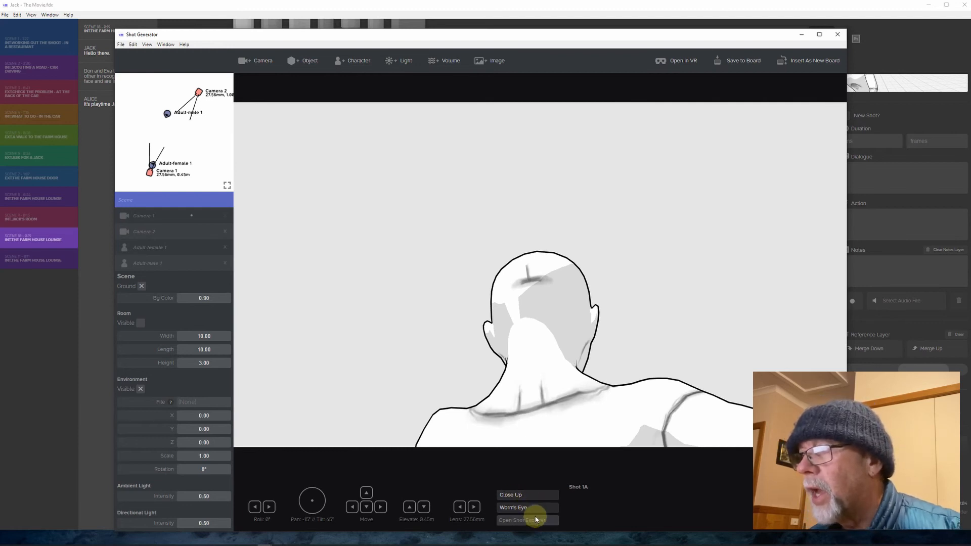
Step: Try the Extreme Long Shot size on Camera 1, first from the Worm's Eye angle and then from Bird's Eye
click(519, 493)
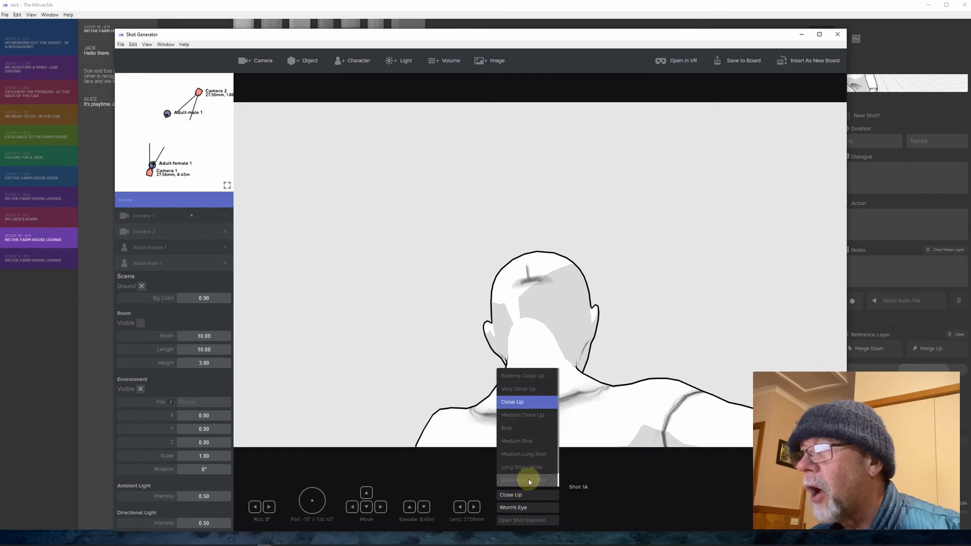
click(516, 481)
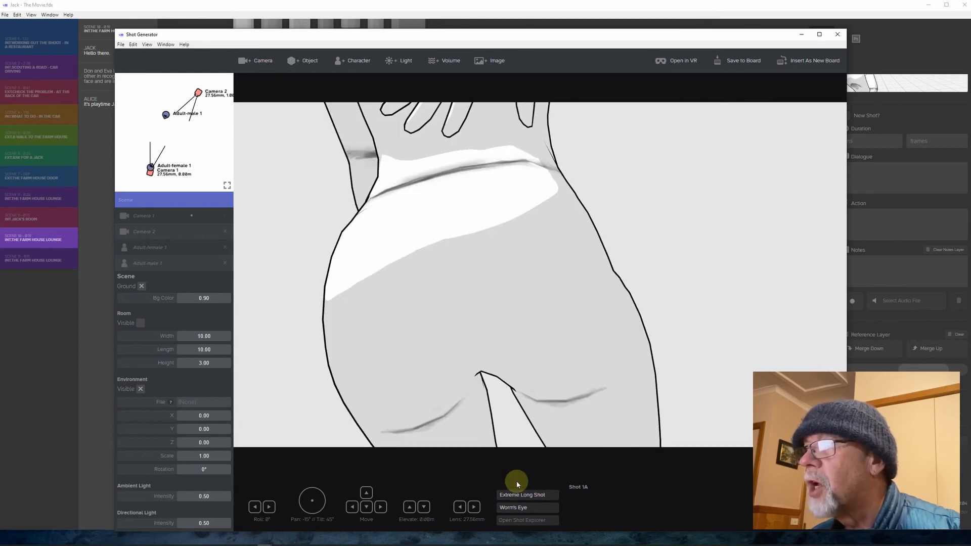
click(528, 506)
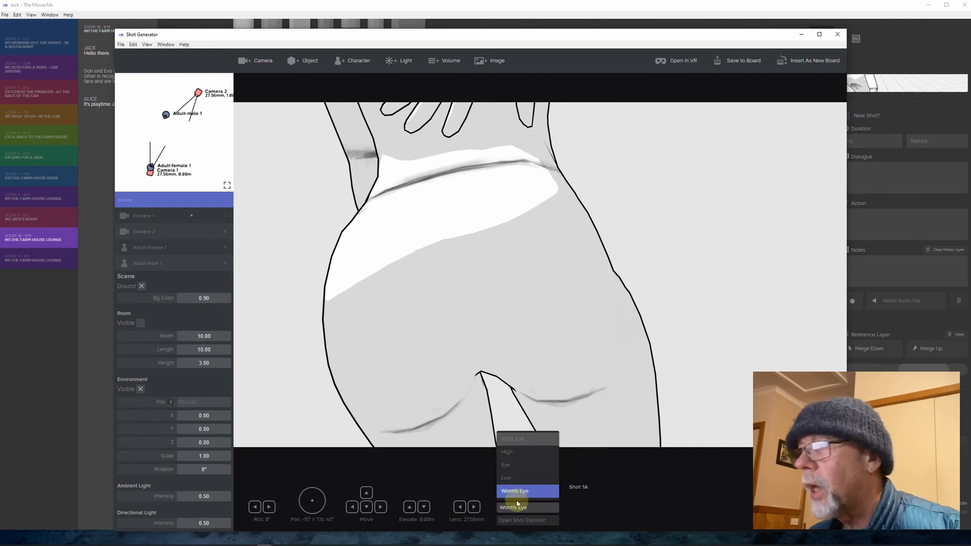
click(514, 441)
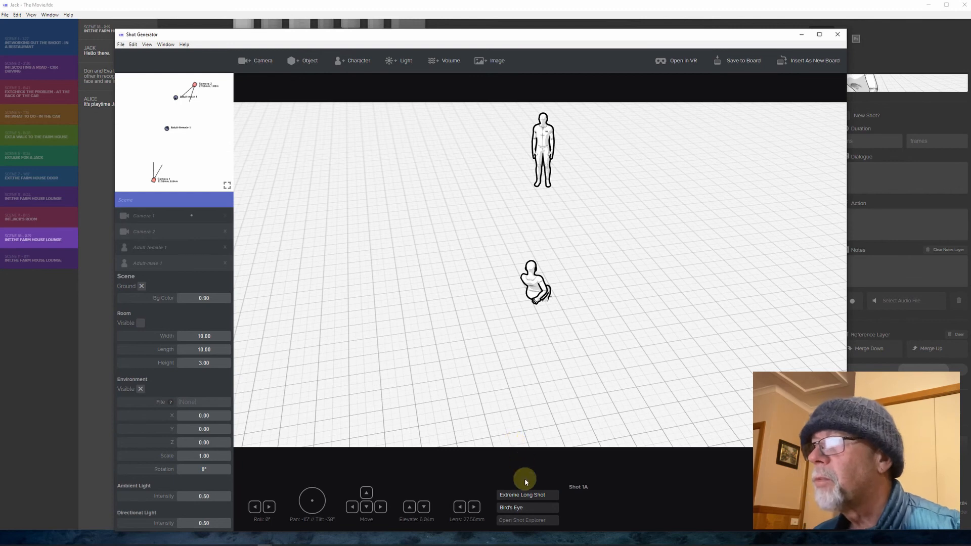
Step: Try the Bust and Very Close Up shot sizes on Camera 1 with the Bird's Eye angle
click(524, 496)
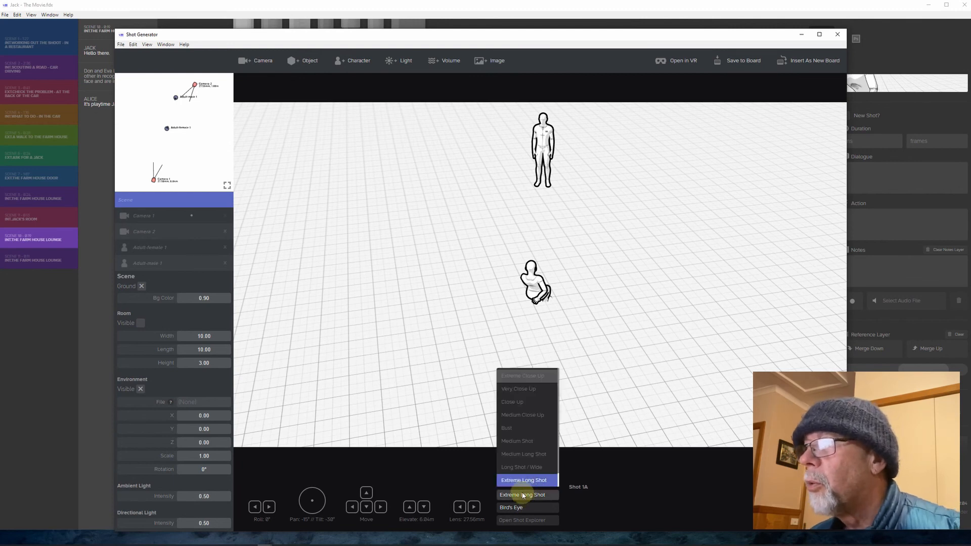
click(519, 428)
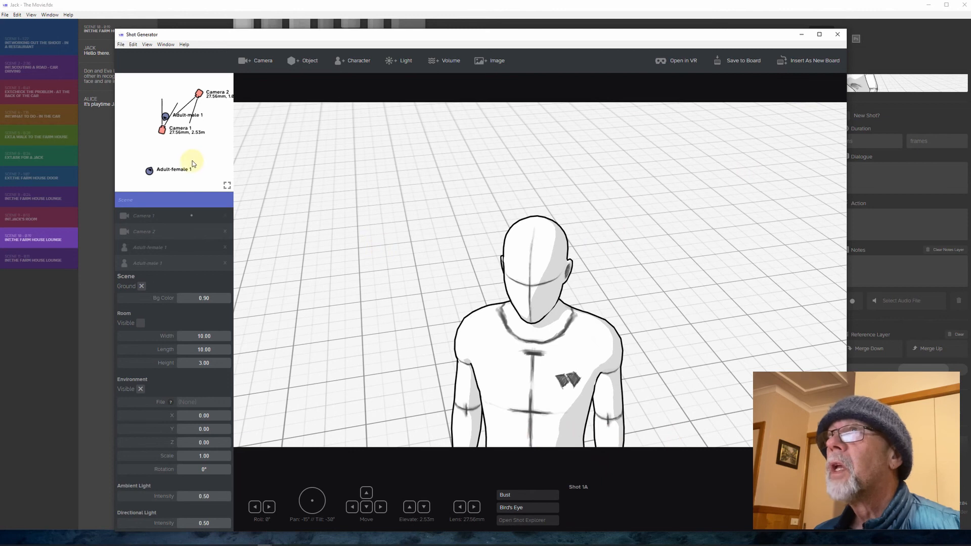
click(540, 496)
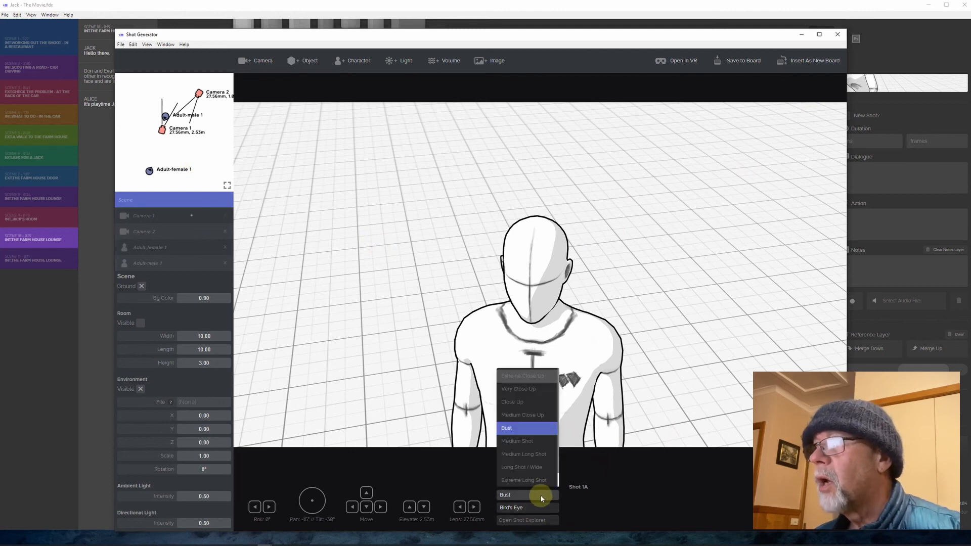
click(528, 390)
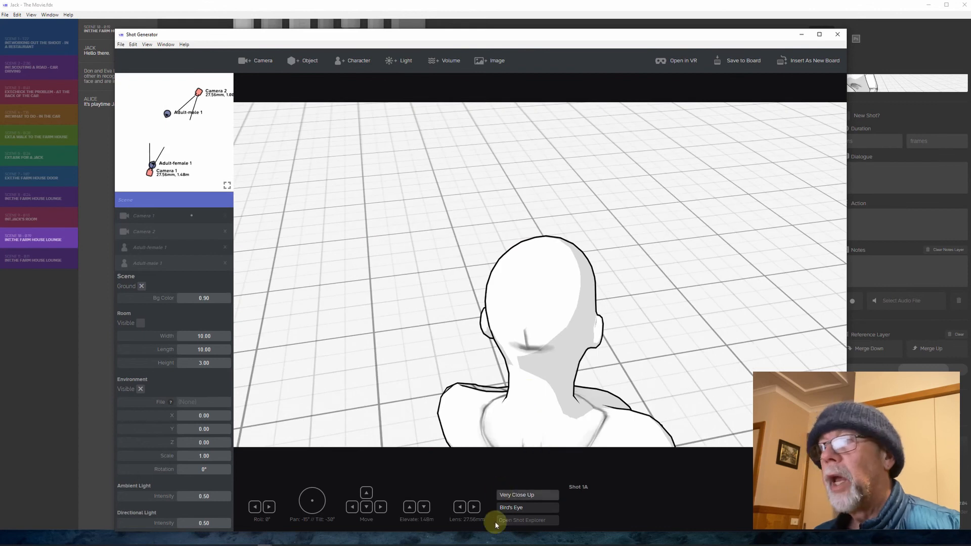
Step: Open the Shot Explorer for a brief look, close it, and exit Shot Generator without saving the scene
click(530, 523)
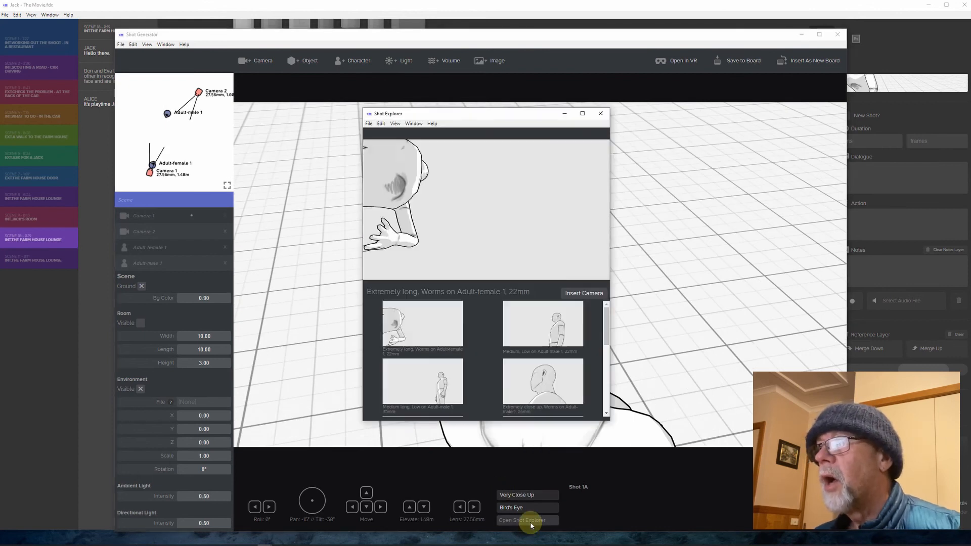
drag(529, 115, 633, 132)
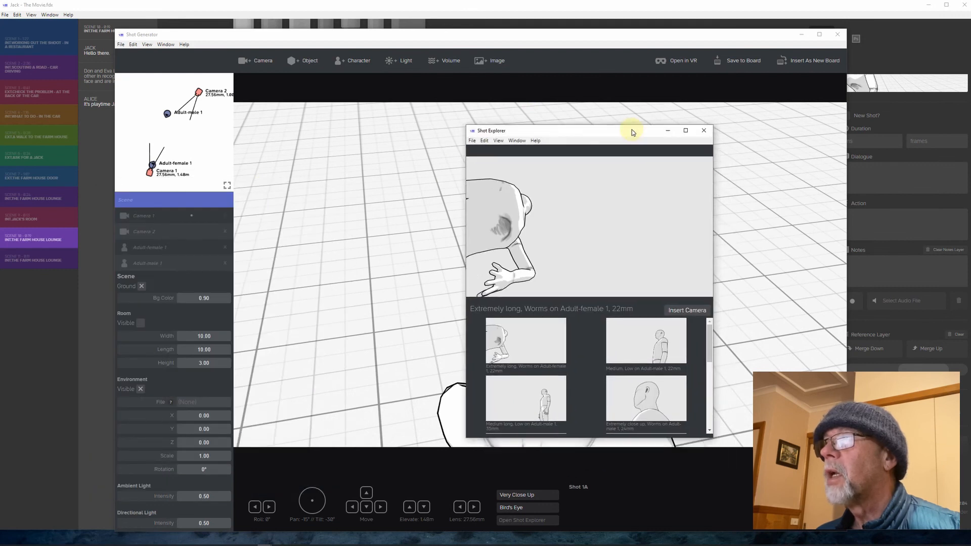
click(705, 131)
click(837, 34)
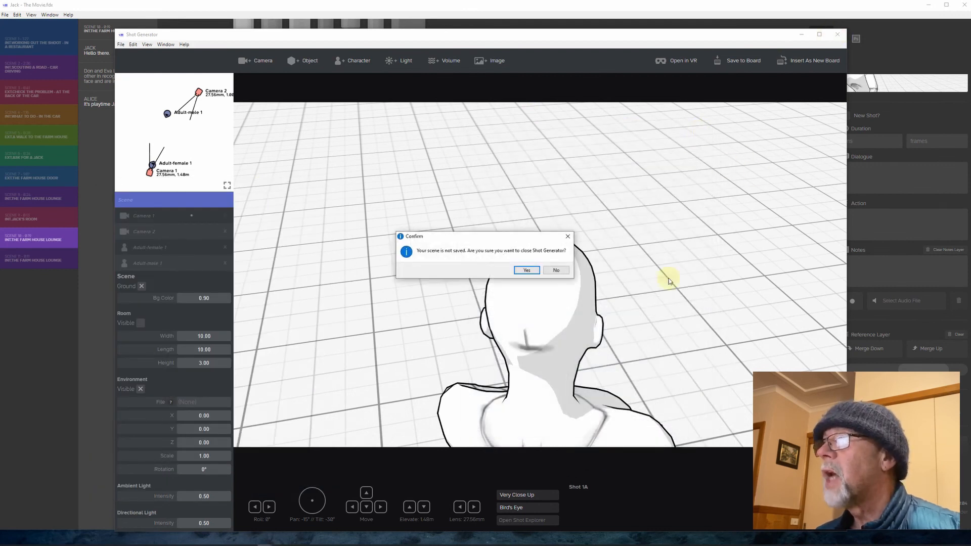
click(527, 270)
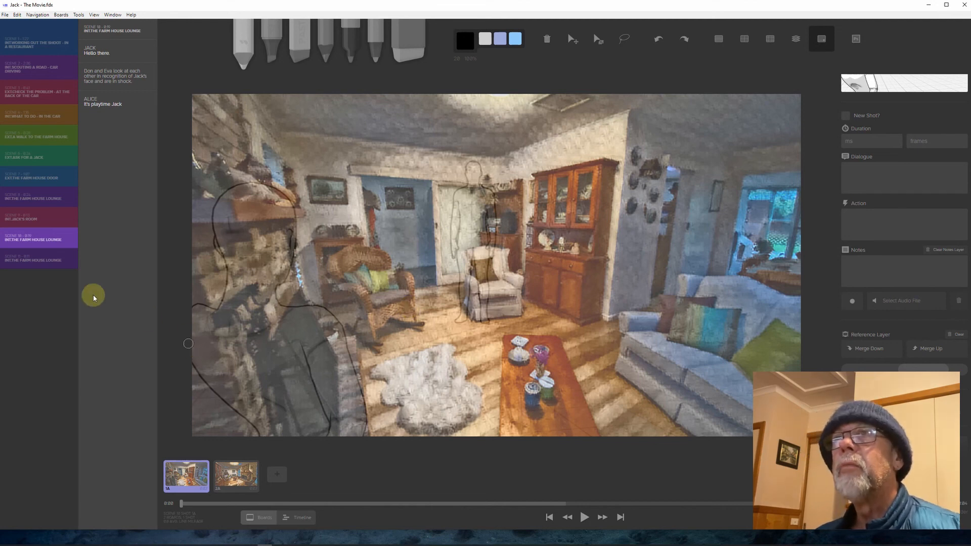
Step: Export Scene 8's farm house lounge storyboard to PDF, then view the newest exported file and close the exports folder
click(29, 203)
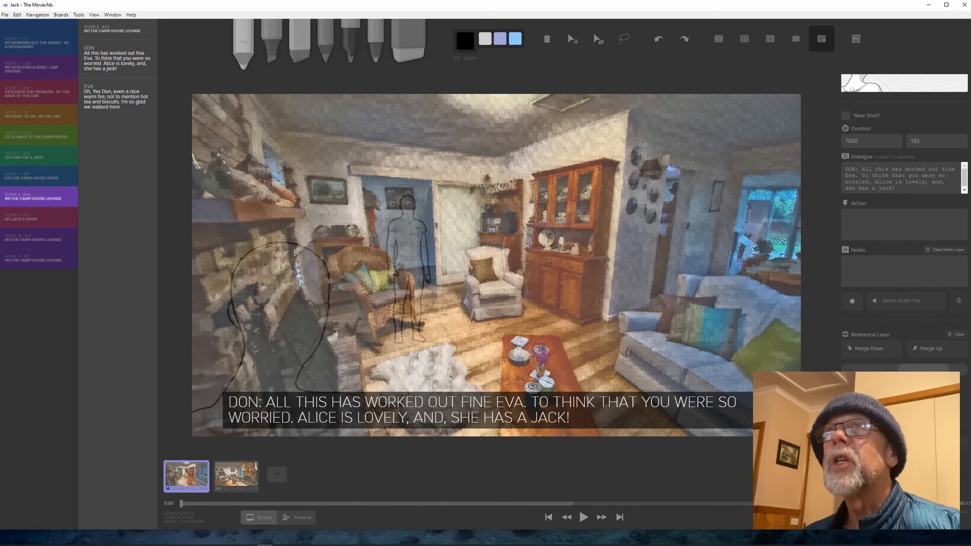
click(5, 15)
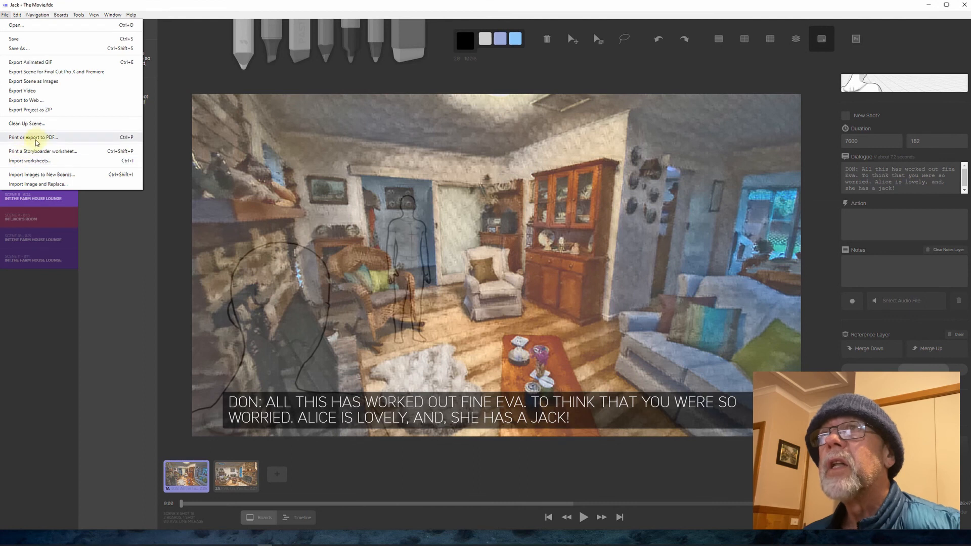
click(52, 138)
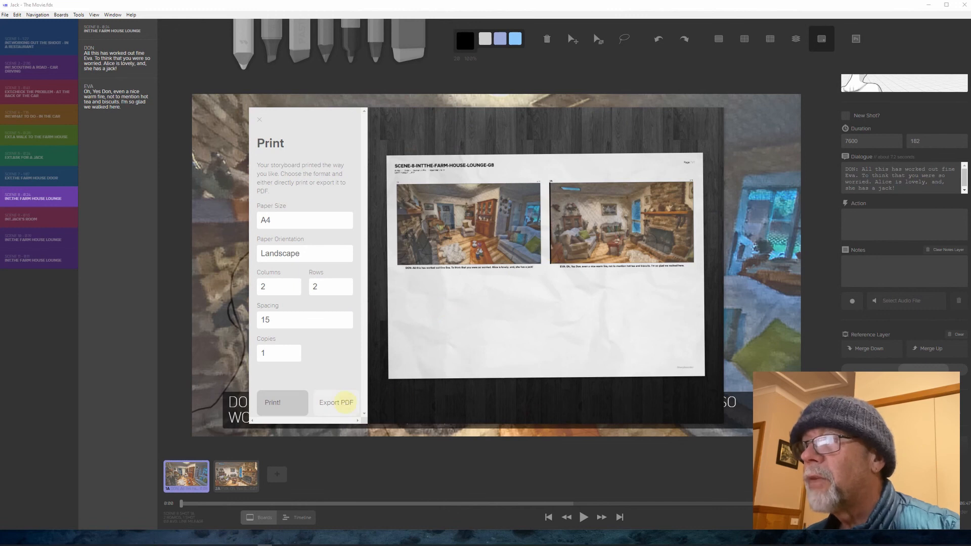
click(337, 403)
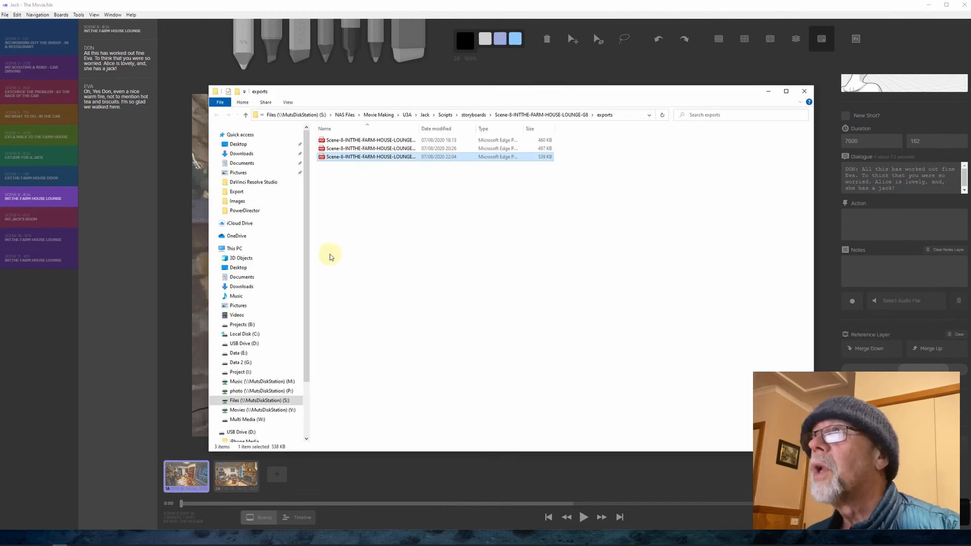
double_click(382, 157)
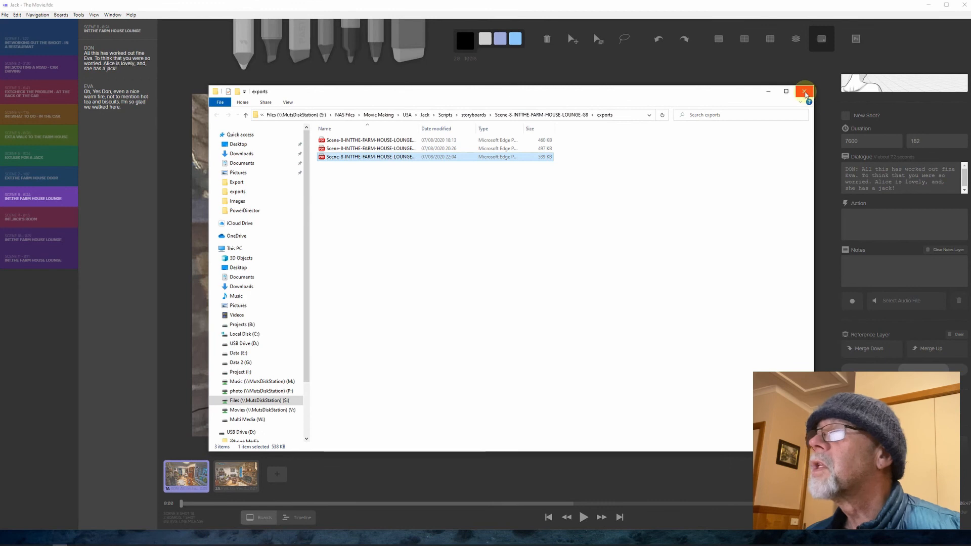
click(804, 92)
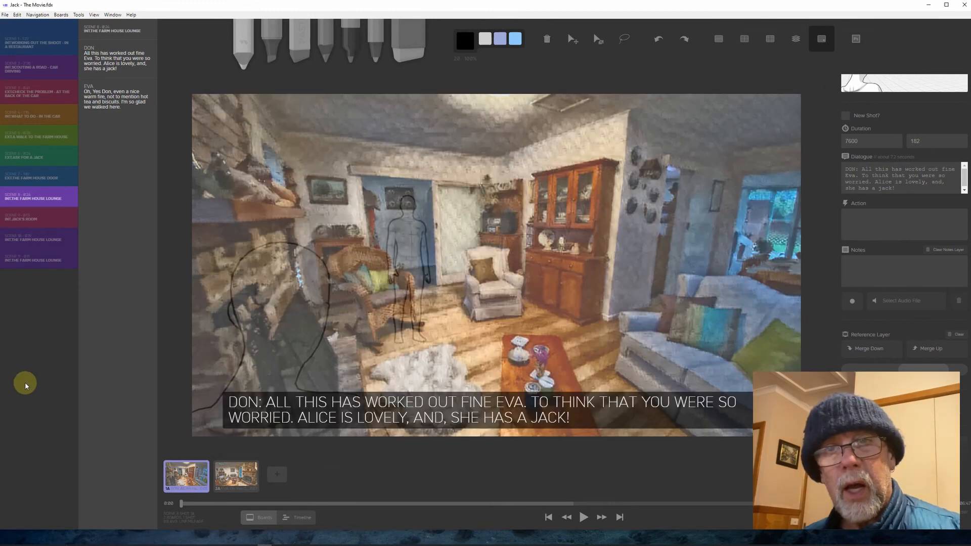